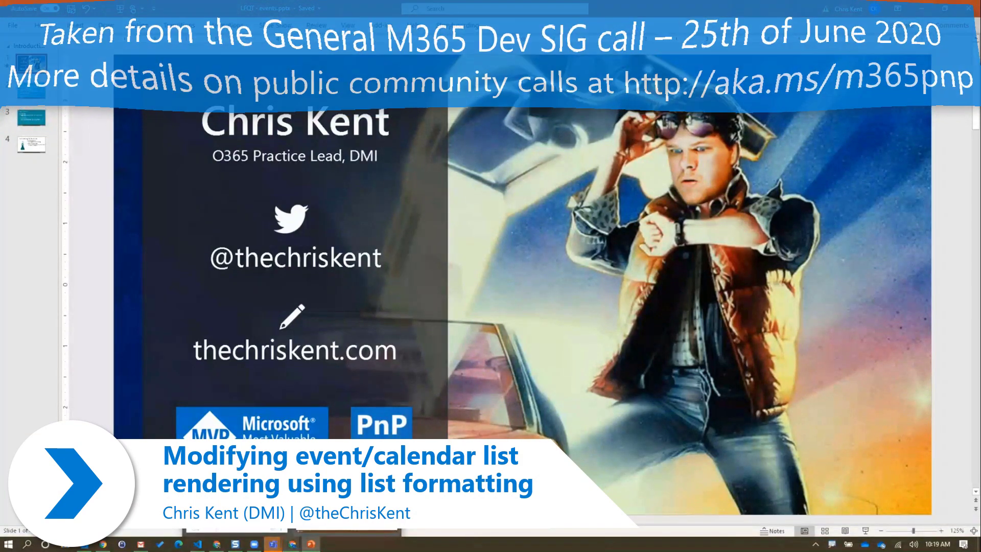
Switch from the PowerPoint title slide to the Warrior Horses SharePoint home page in the browser.
left_click(293, 544)
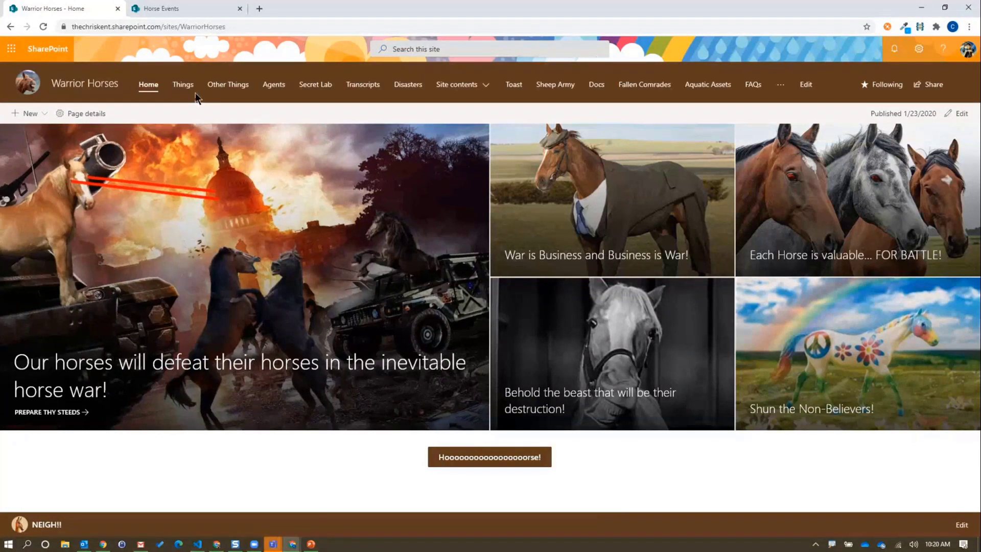
Look over the Battle Training event details, then go back to the Horse Events page.
left_click(153, 12)
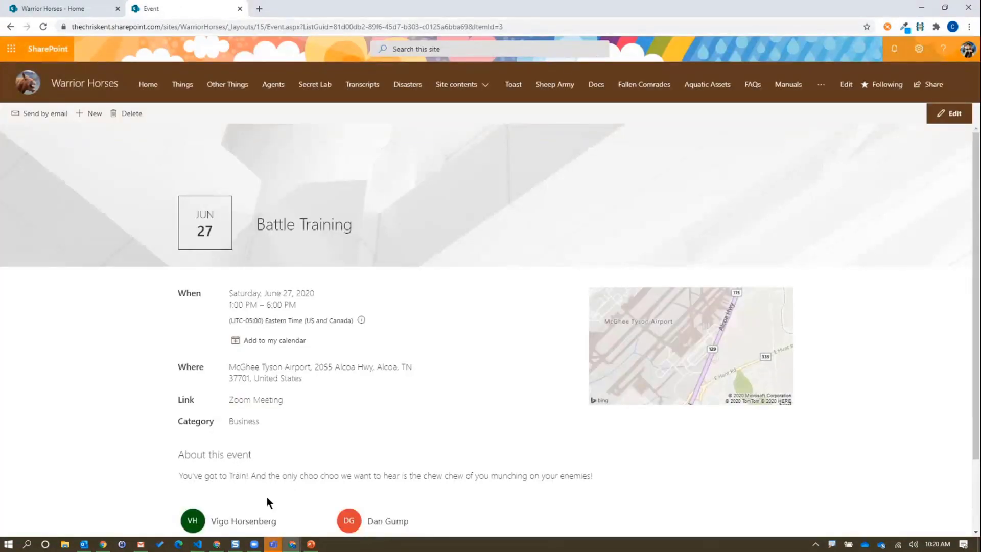
scroll(266, 495, "down", 2)
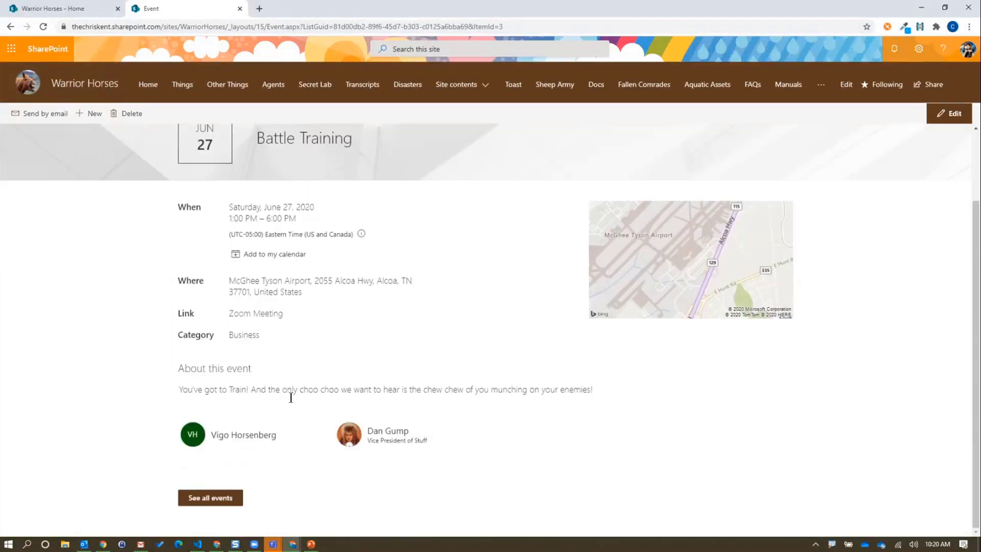
scroll(341, 344, "up", 2)
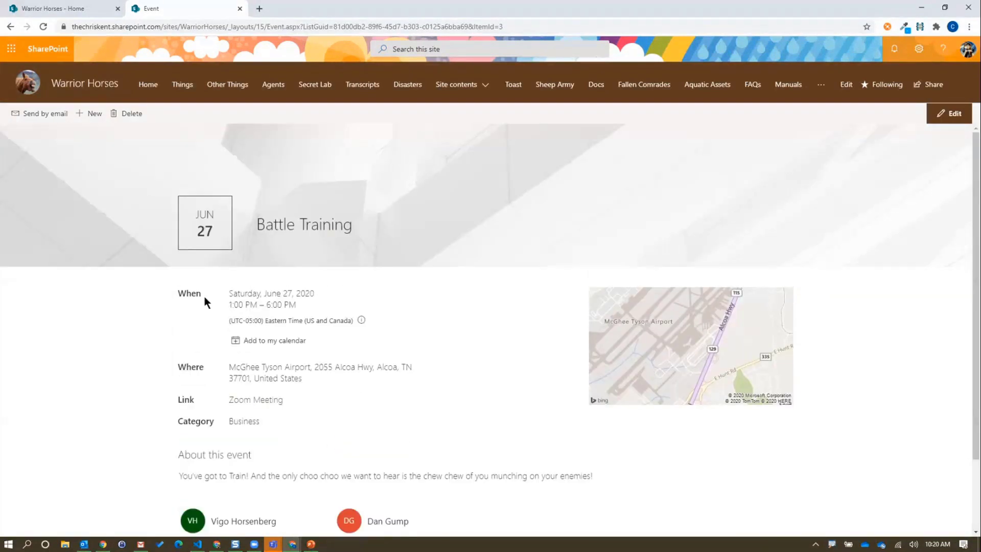
left_click(11, 27)
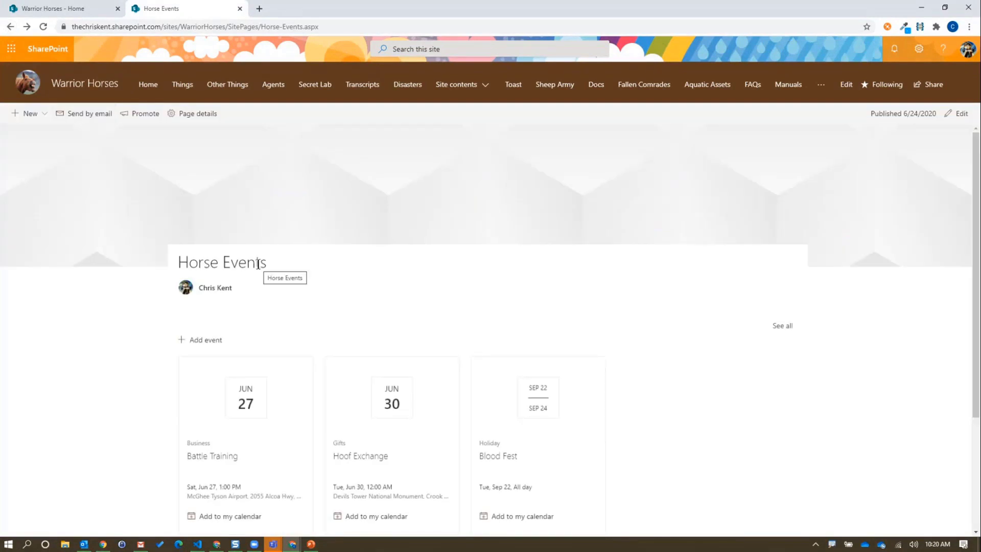
scroll(256, 327, "down", 2)
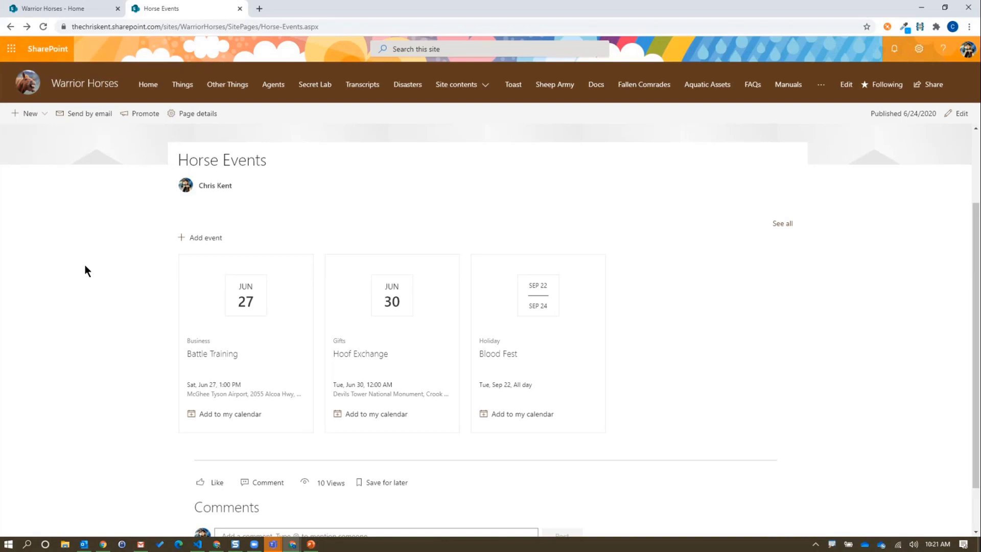
Go from the Warrior Horses home page through Site contents to the Events list.
left_click(95, 7)
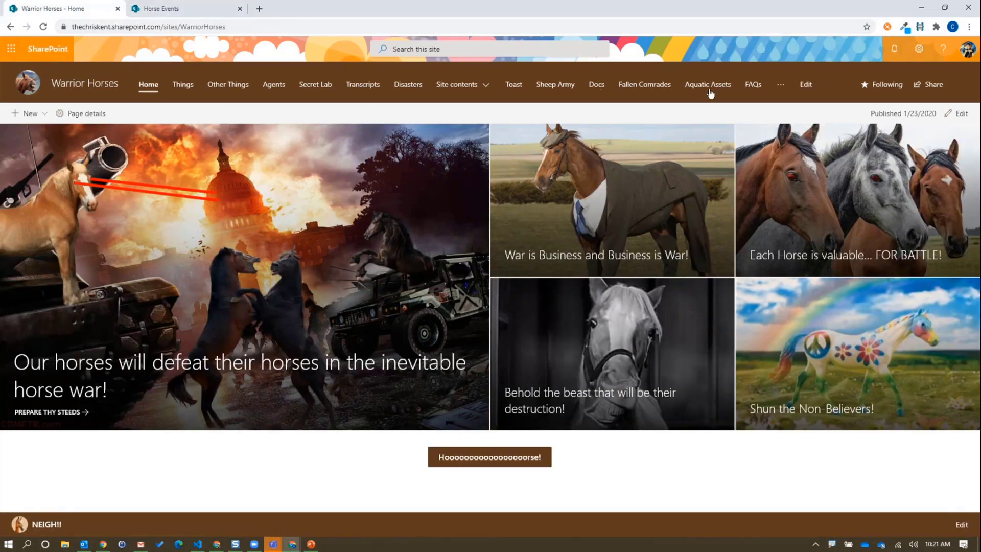
left_click(456, 86)
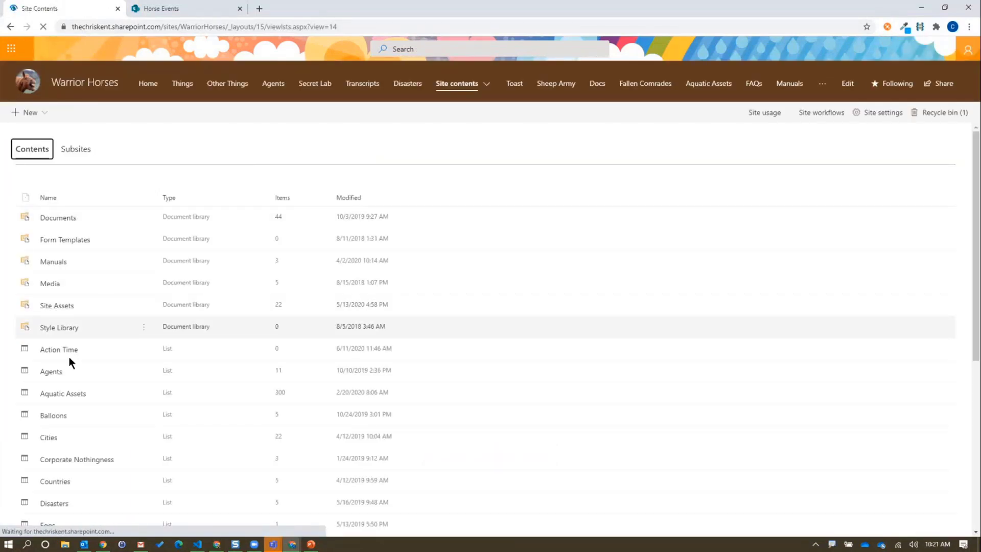
scroll(63, 394, "down", 2)
scroll(63, 394, "down", 4)
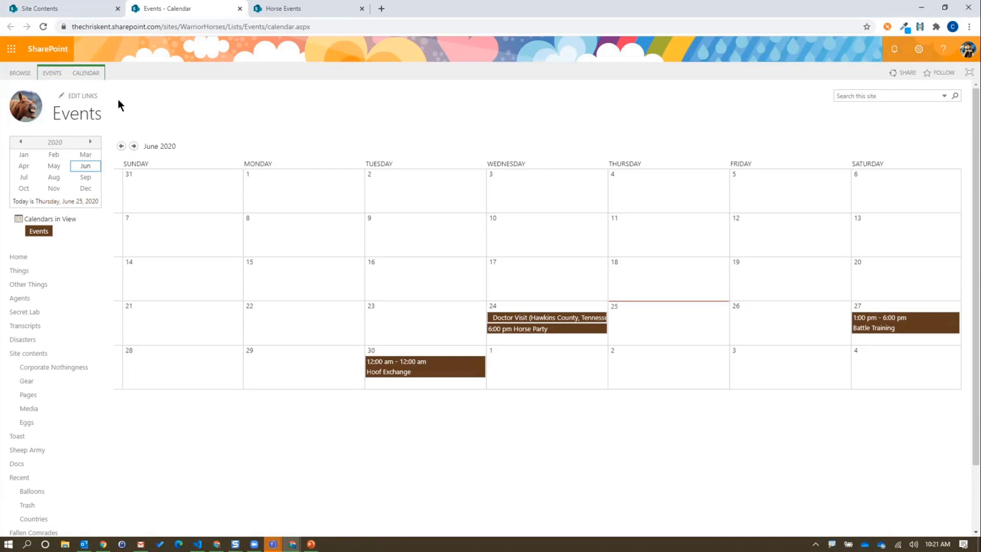
Show the Events calendar's CALENDAR, EVENTS and calendar view ribbon commands for June 2020.
left_click(81, 72)
left_click(52, 72)
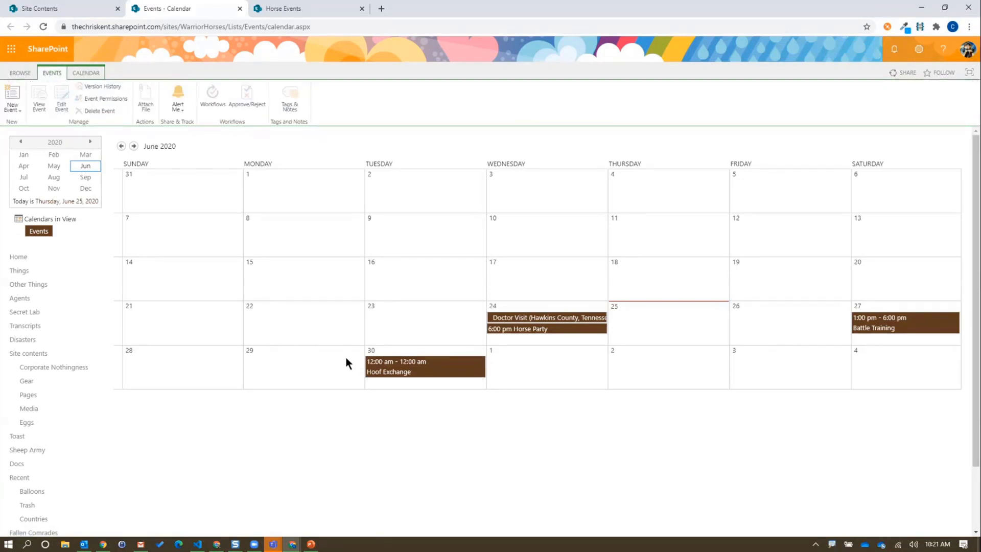
left_click(91, 72)
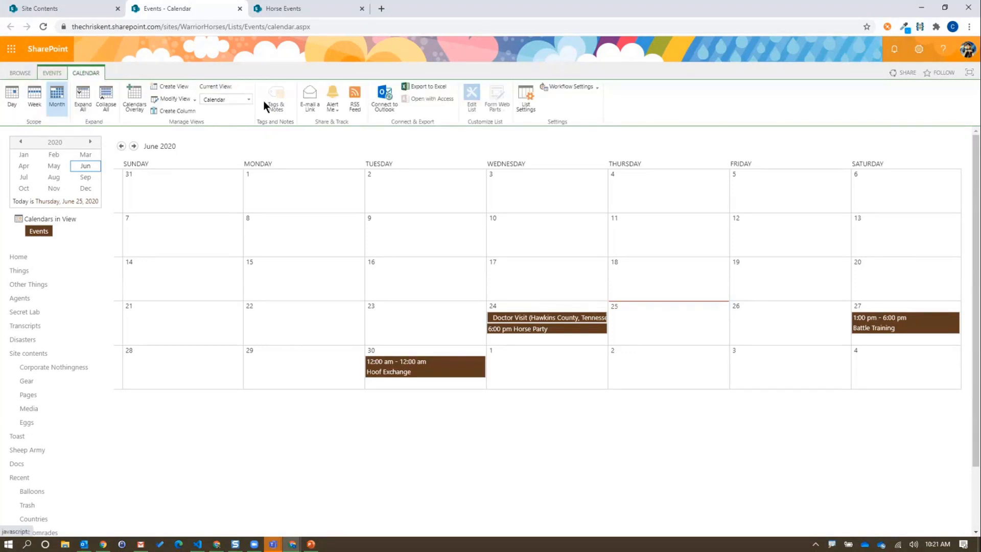
Switch to All Events and set the list's advanced setting to New experience, then return to Events.
left_click(249, 101)
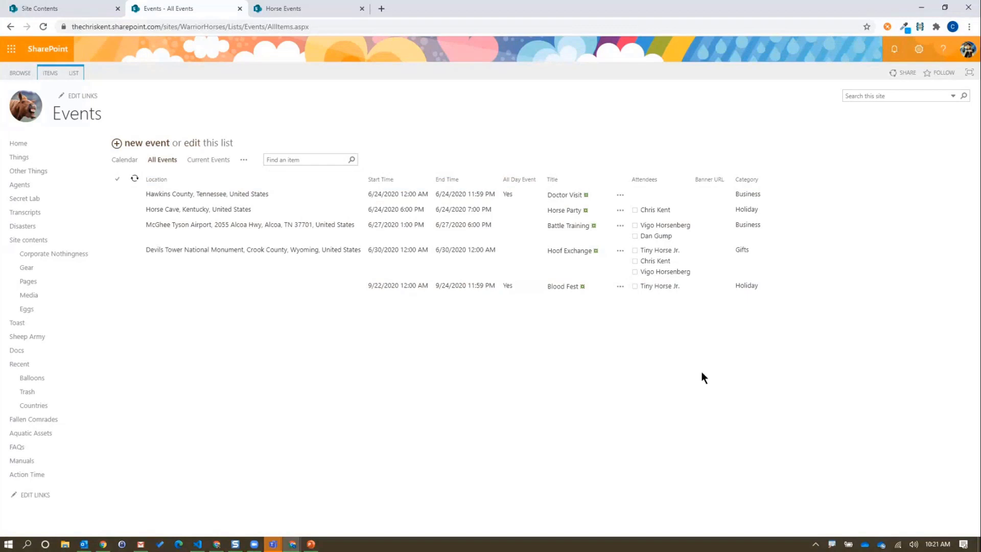
left_click(71, 74)
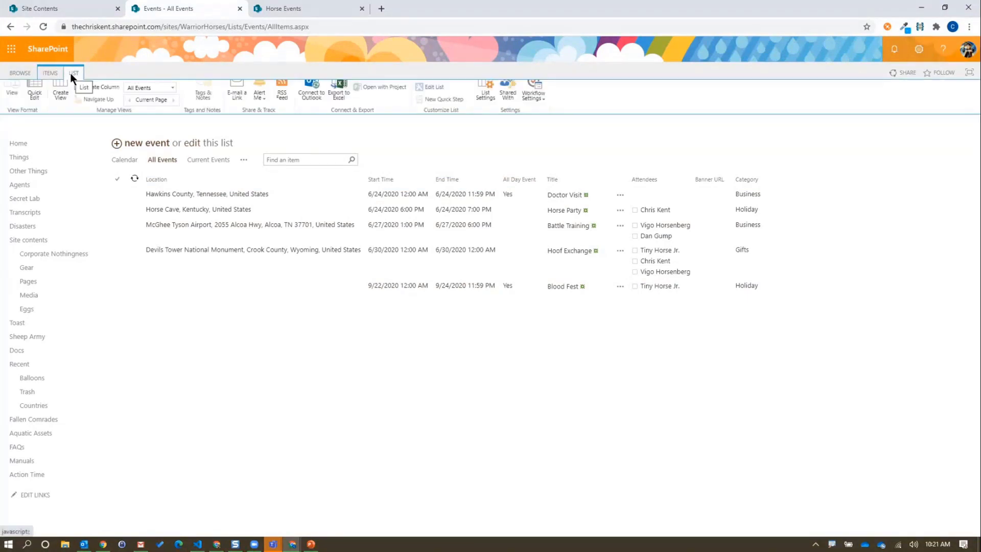
left_click(488, 94)
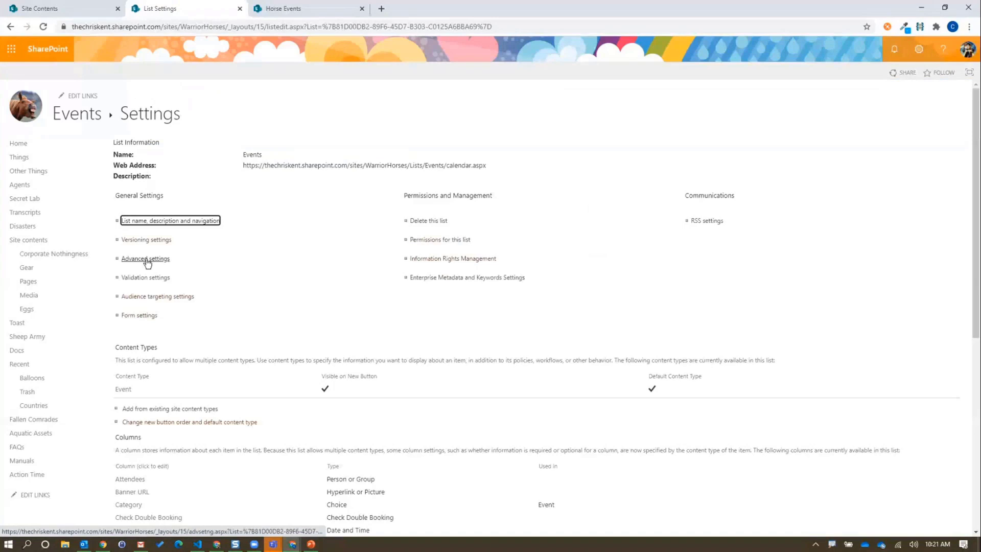
left_click(146, 259)
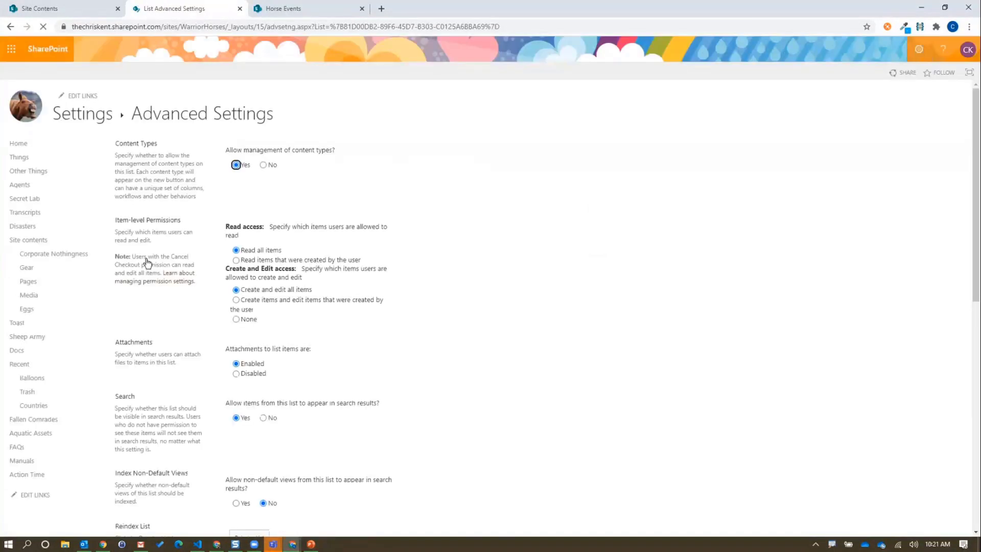
scroll(521, 258, "down", 7)
scroll(523, 259, "down", 3)
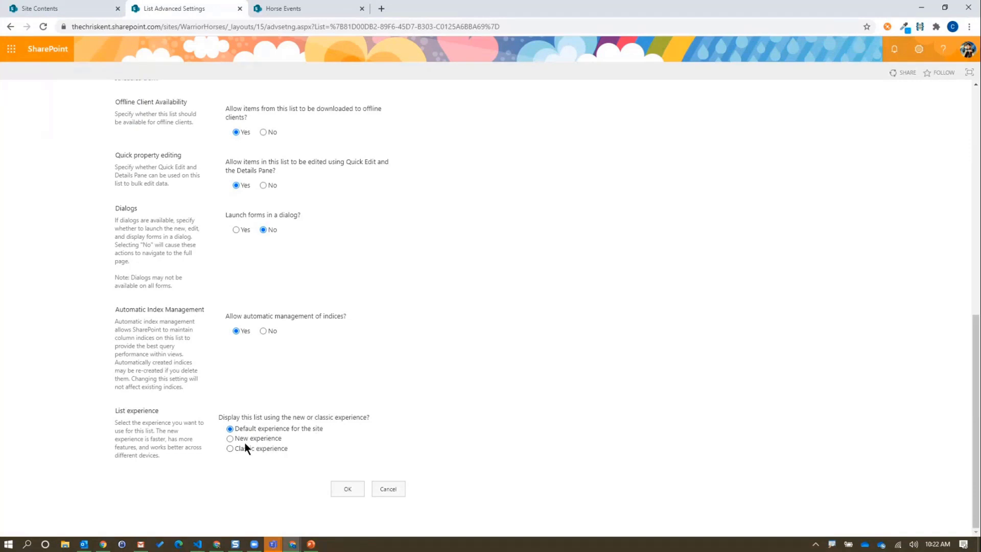
left_click(229, 438)
left_click(347, 488)
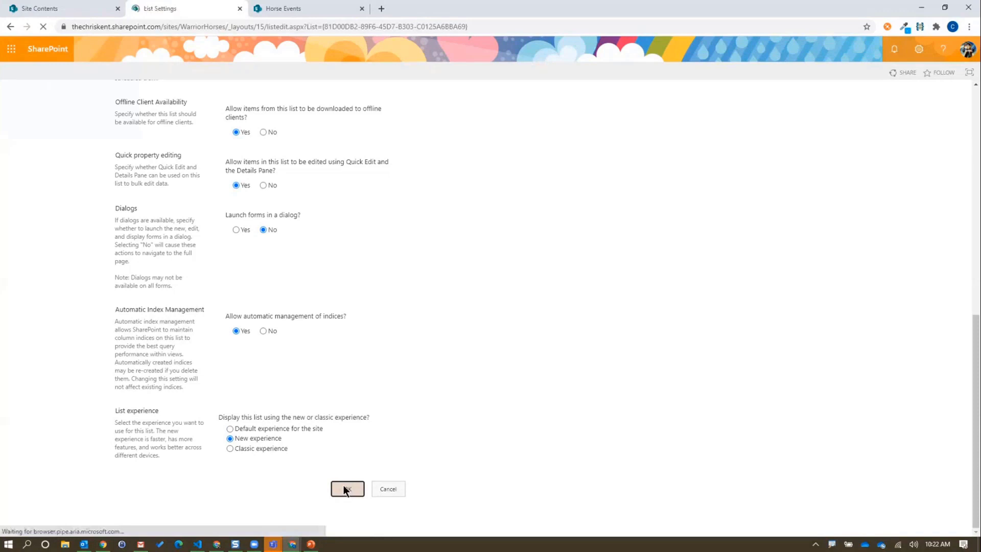
left_click(82, 118)
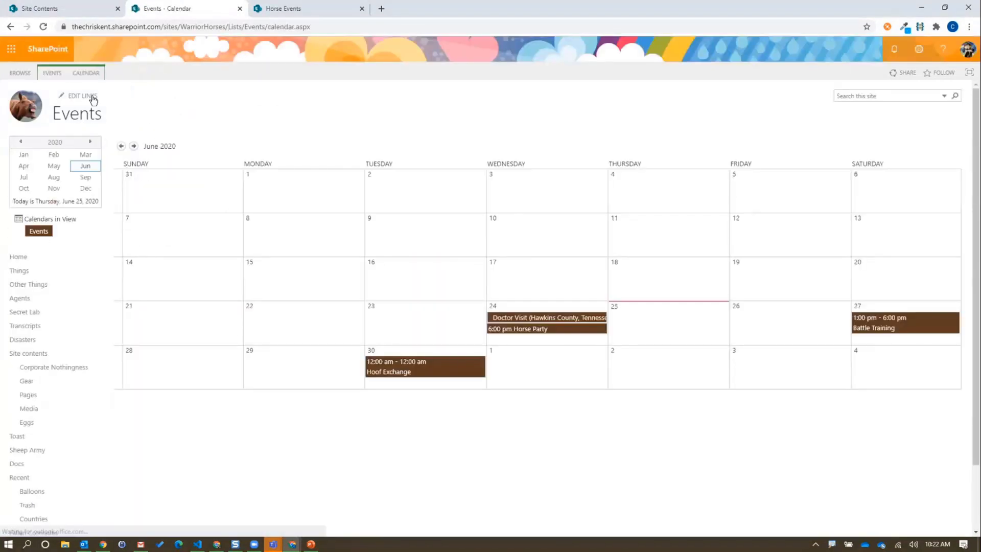
Reload Events in the modern All Events view and open its view dropdown, glancing at Horse Events.
left_click(87, 73)
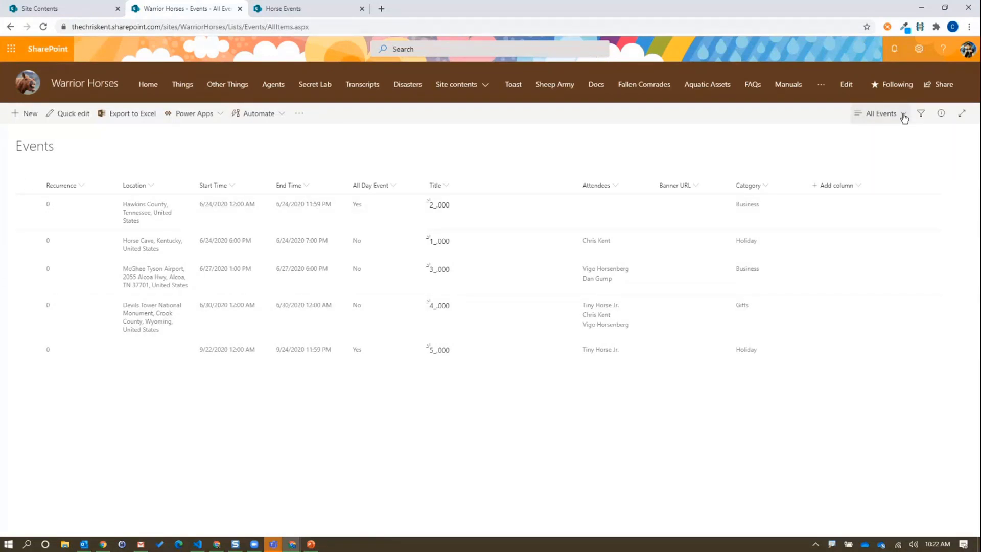
left_click(903, 115)
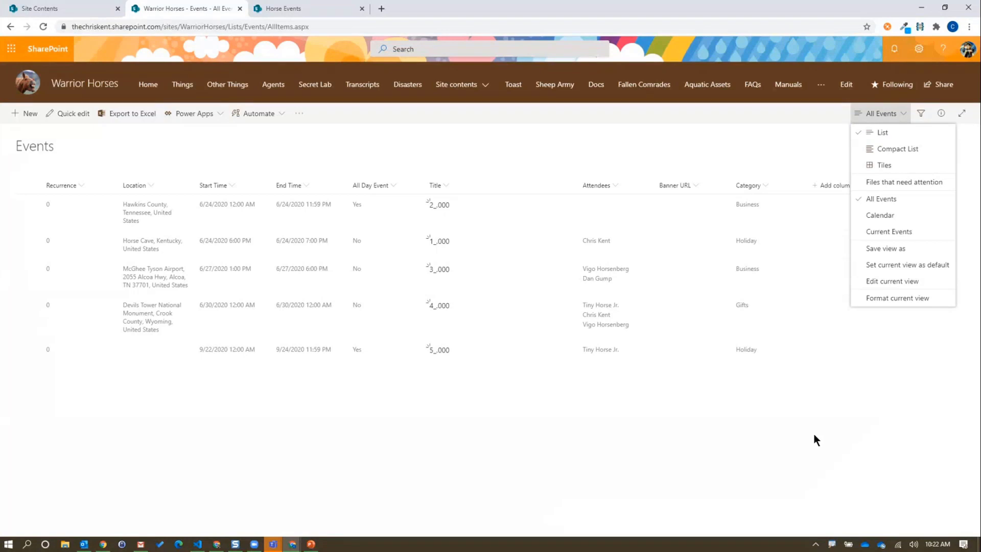
left_click(282, 9)
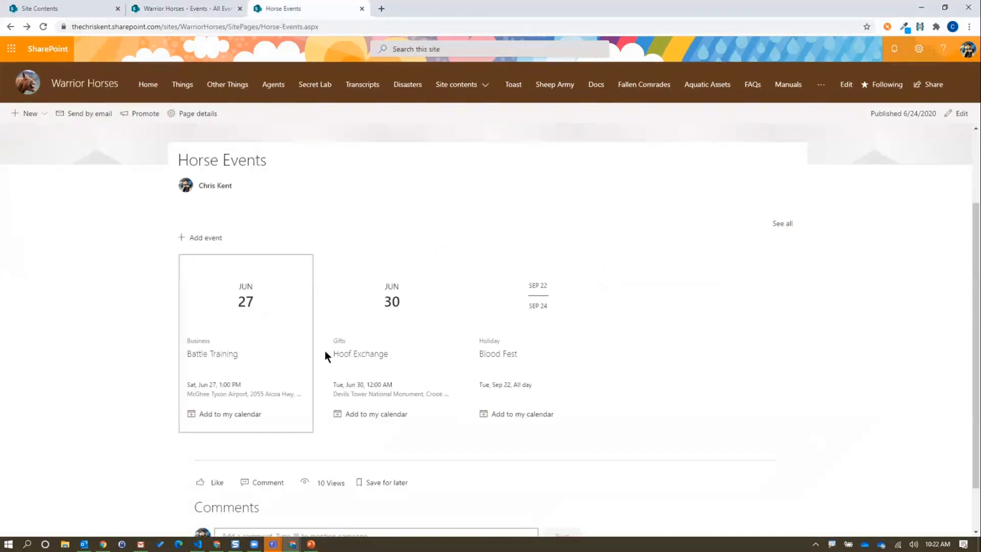
left_click(164, 10)
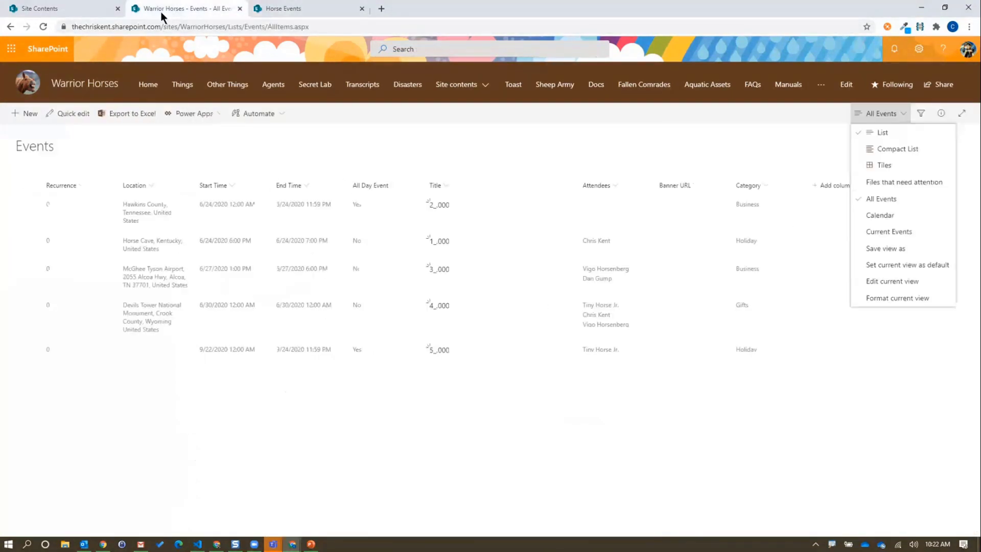
Clear the existing formatting JSON from the current view and save it empty.
left_click(896, 302)
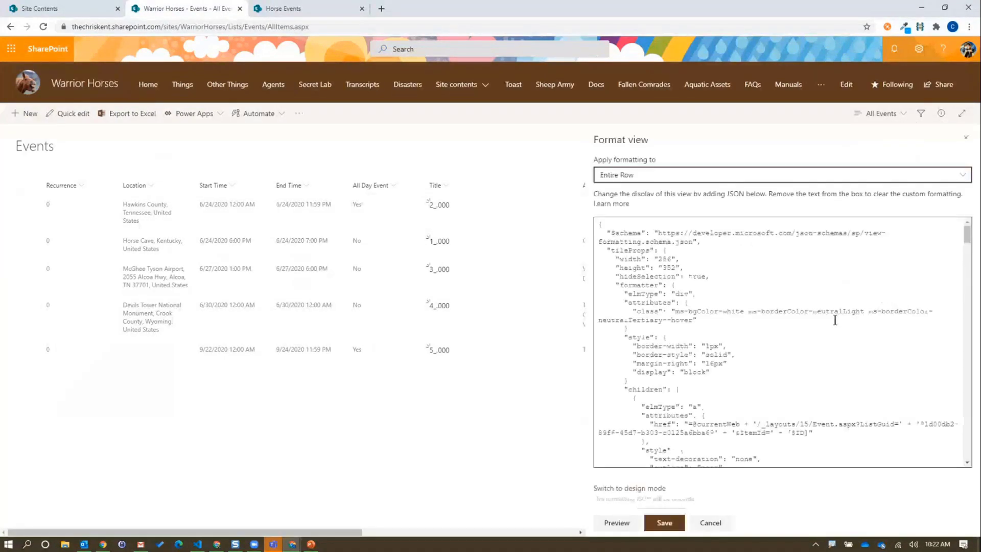
left_click(702, 266)
key("ctrl+a")
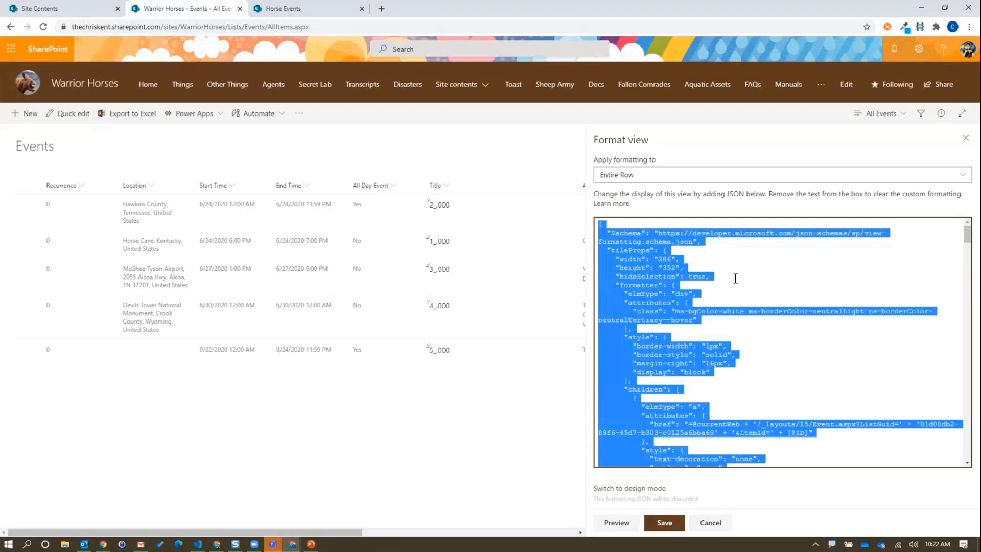
key("Delete")
left_click(669, 525)
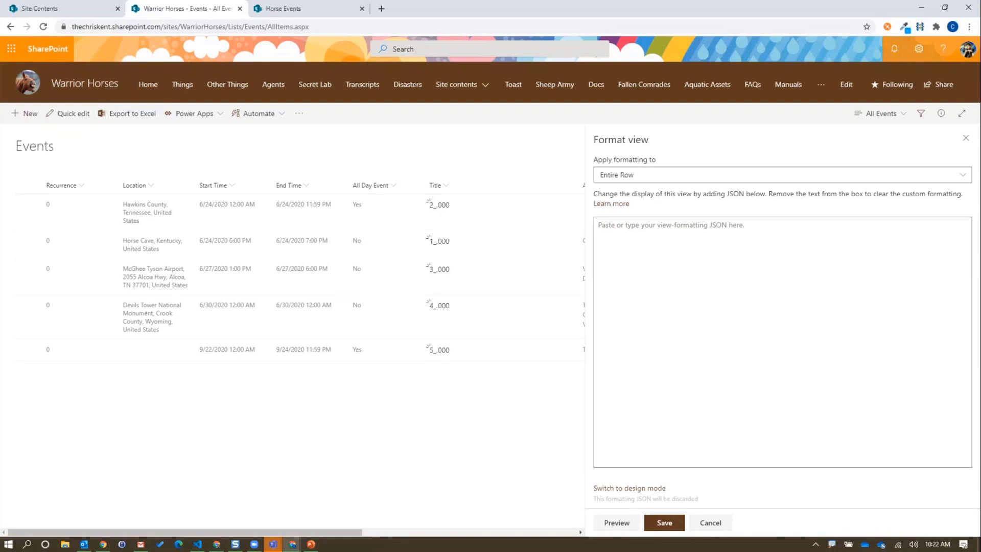
Paste the event-card JSON copied from VS Code into the Format view box.
key("alt+Tab")
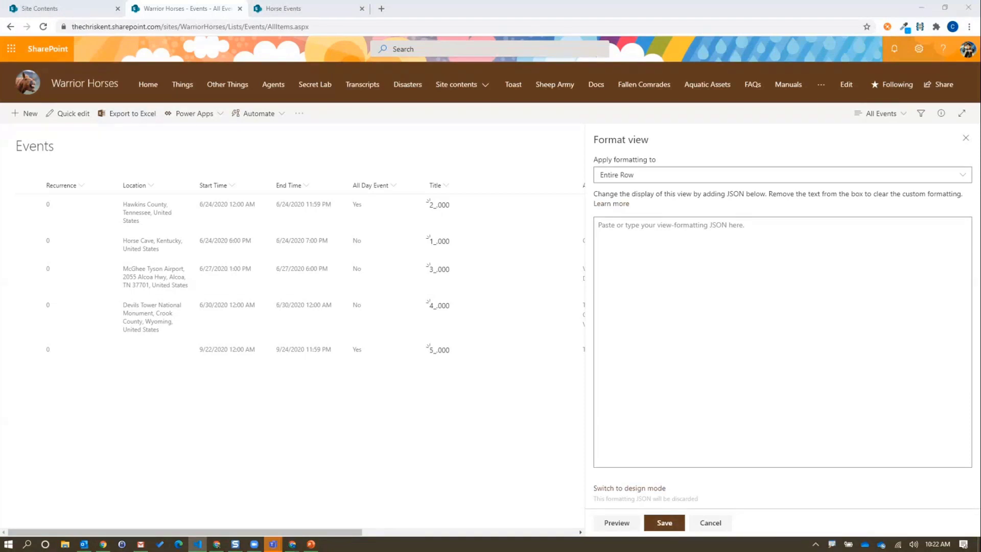
left_click(633, 264)
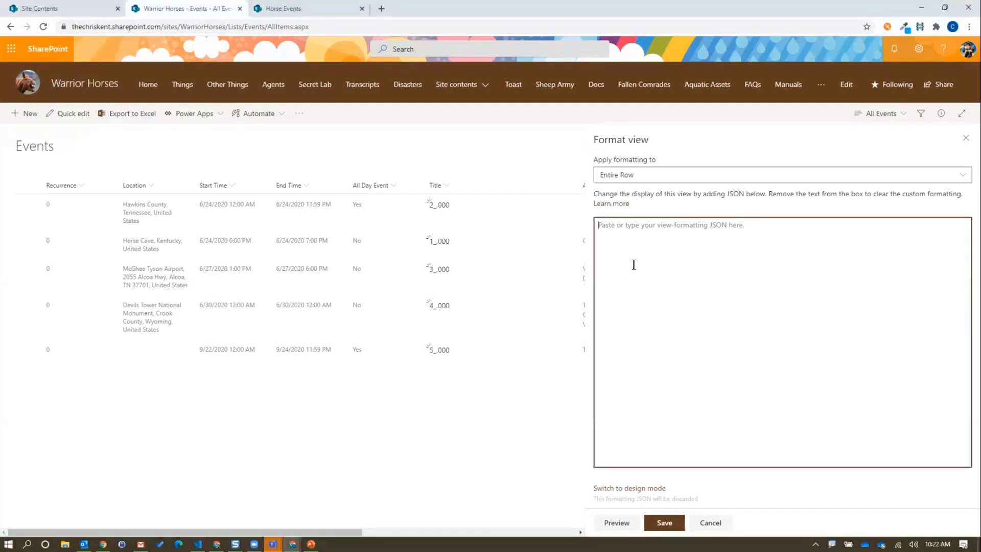
key("ctrl+v")
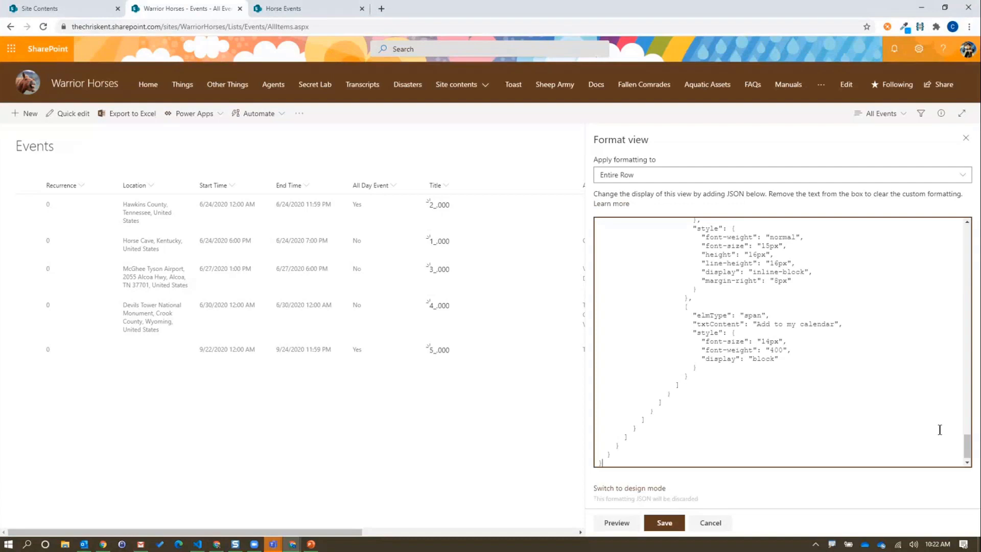
left_click_drag(966, 449, 967, 235)
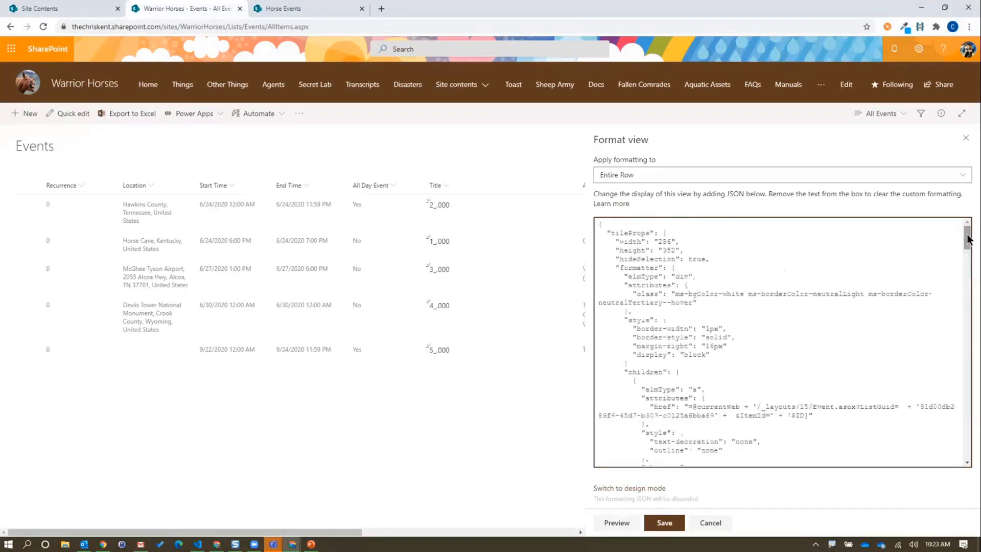
Preview the event-card formatting and switch the All Events view to the Tiles layout.
left_click(628, 523)
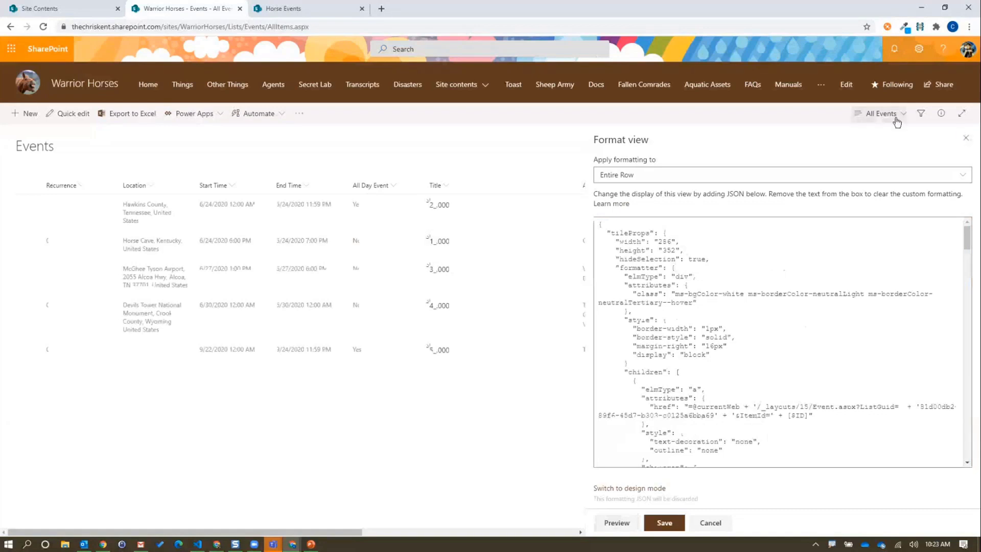
left_click(616, 234)
left_click(898, 123)
left_click(878, 164)
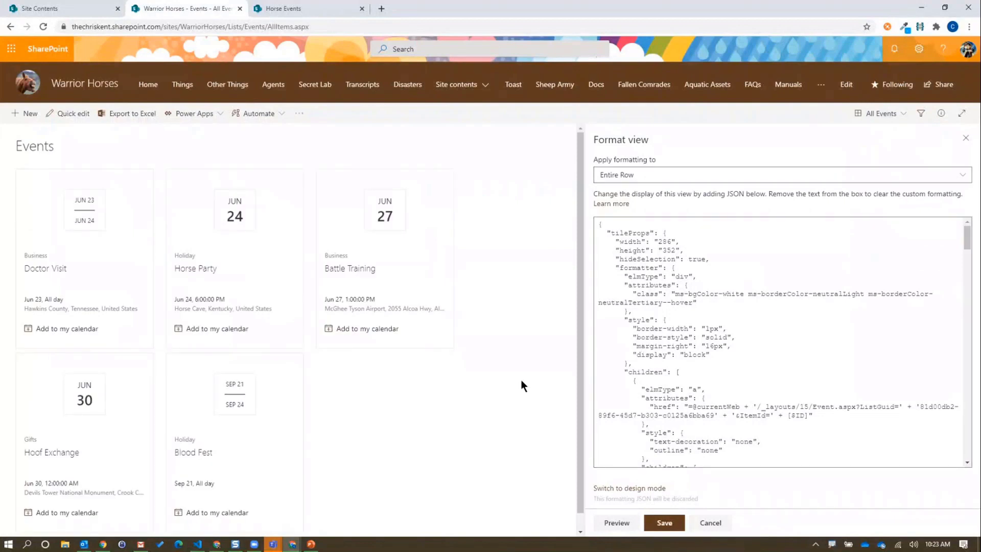
Compare the tiles with the Horse Events page's cards, then save the view formatting.
left_click(294, 9)
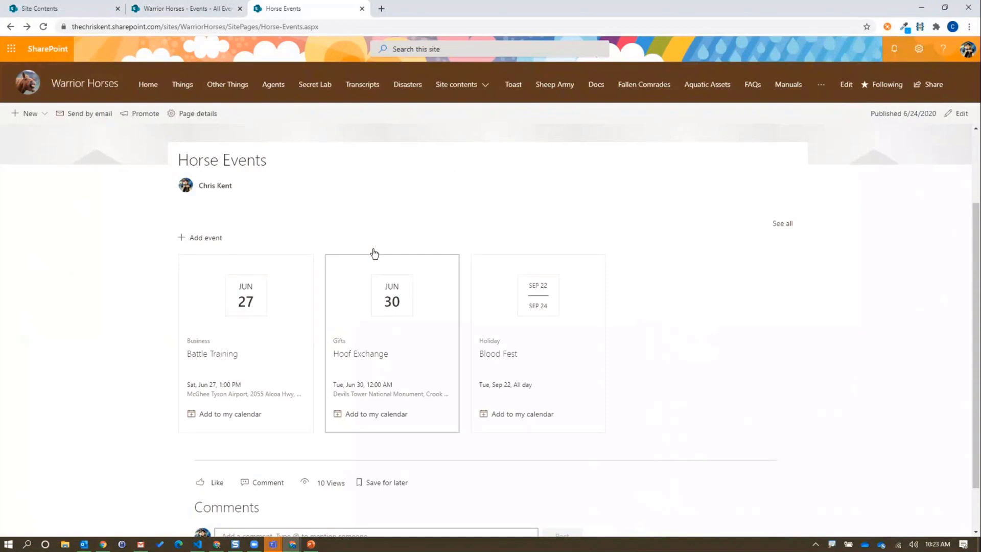
left_click(188, 8)
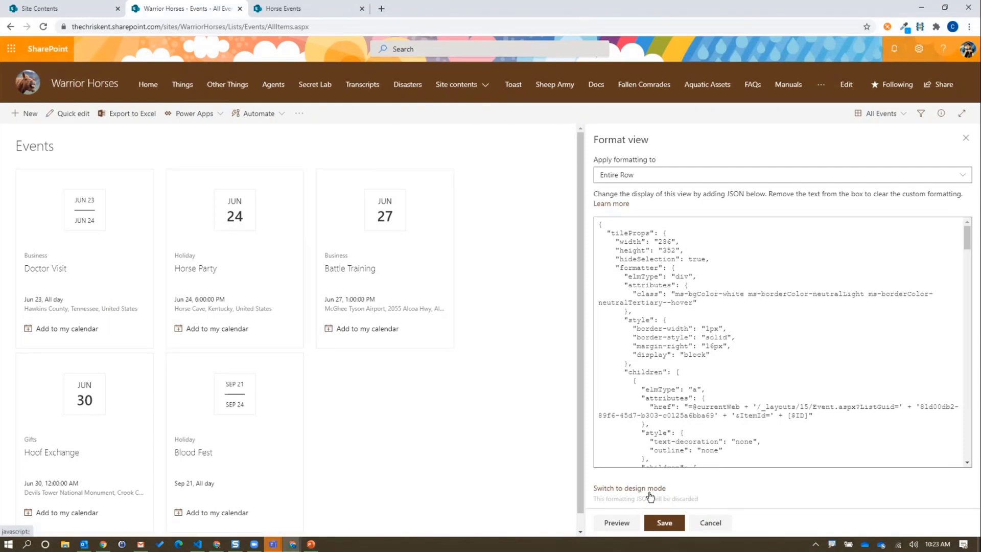
left_click(655, 526)
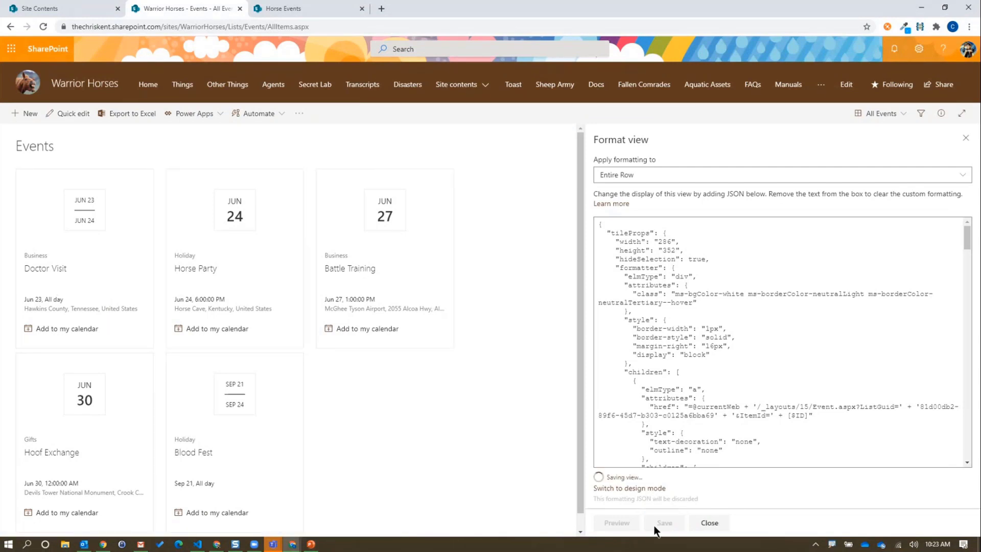
Open the Horse Party event details, then download Hoof Exchange via its 'Add to my calendar' link.
left_click(244, 270)
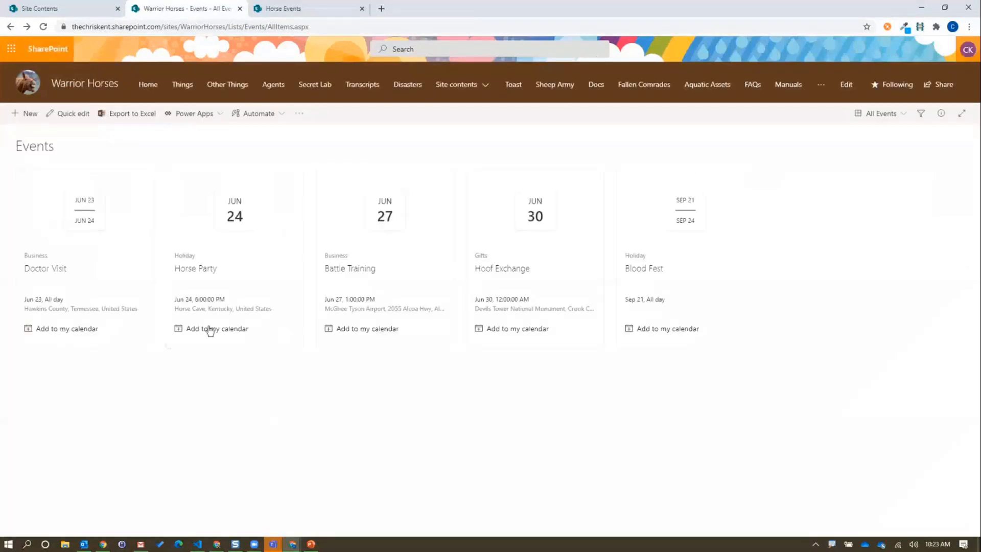
left_click(500, 330)
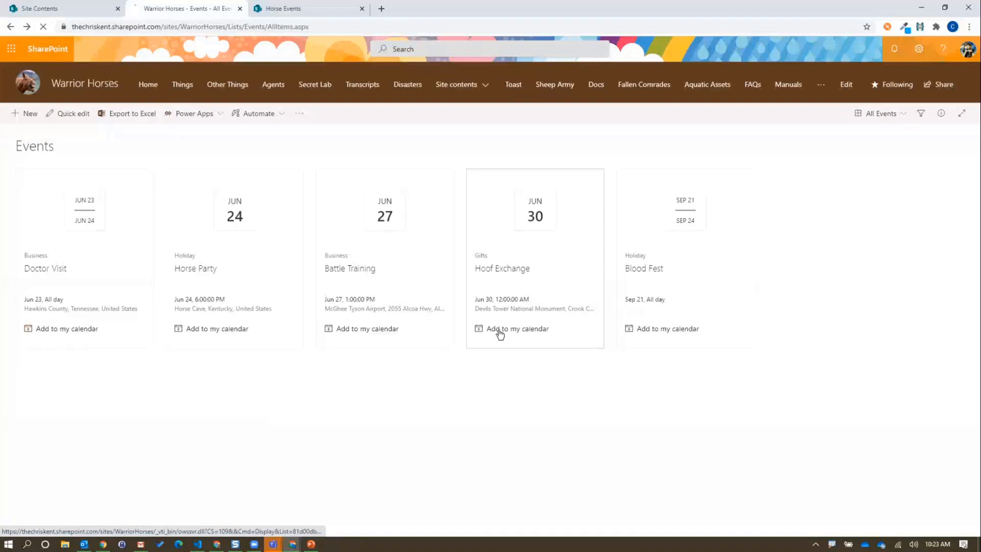
Open the owssvr.ics Hoof Exchange appointment in Outlook, then close it without saving changes.
left_click(31, 526)
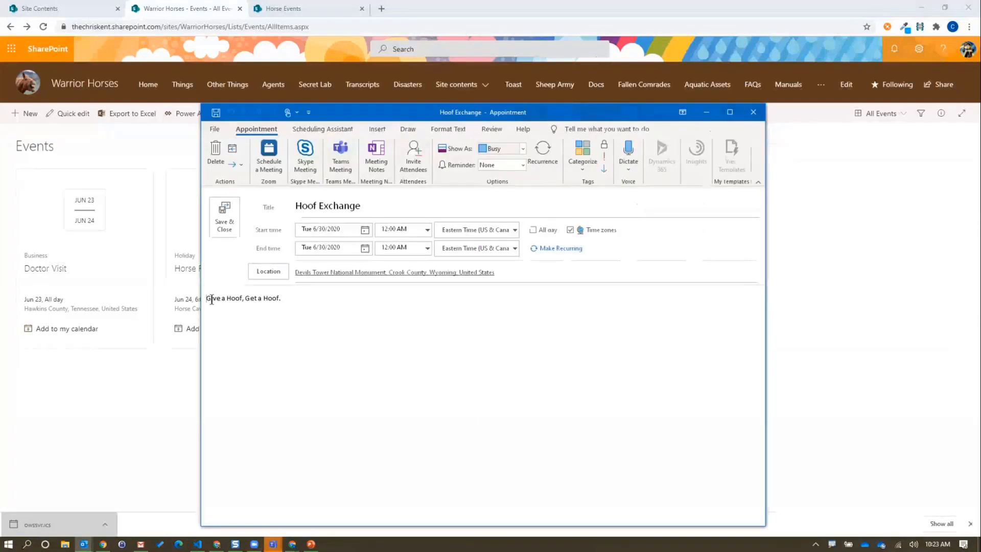
left_click(754, 112)
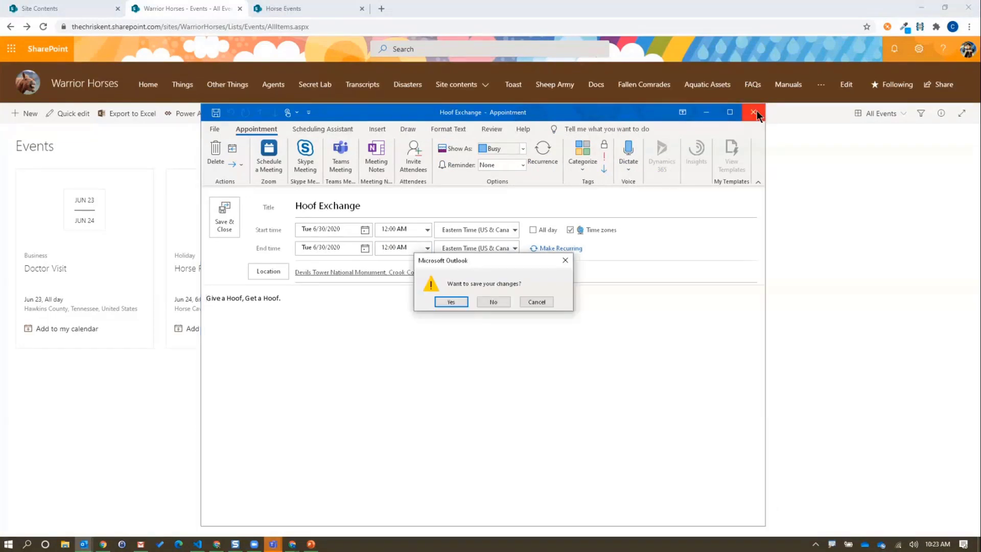
left_click(491, 301)
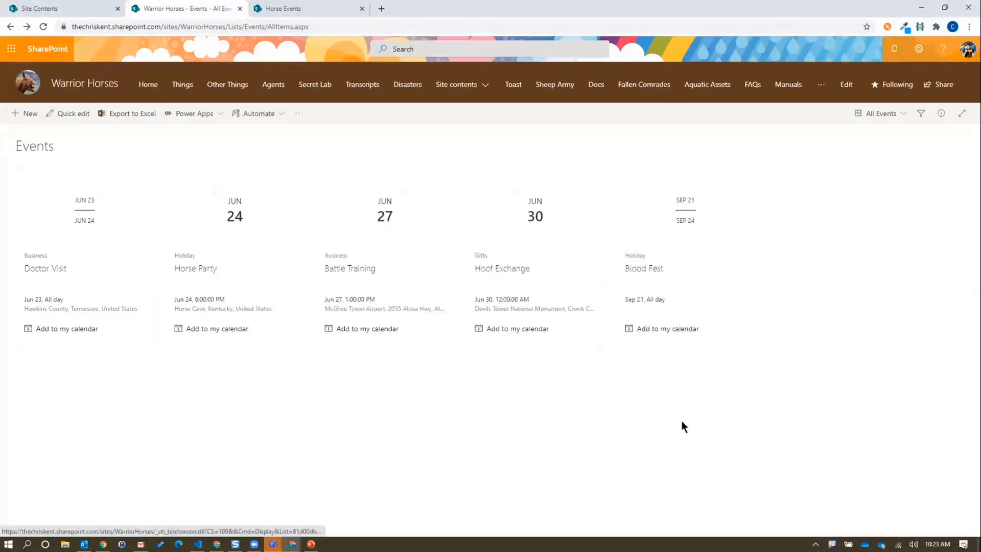
Reopen the All Events formatting JSON to inspect the Event.aspx href link, then return to Horse Events.
left_click(878, 113)
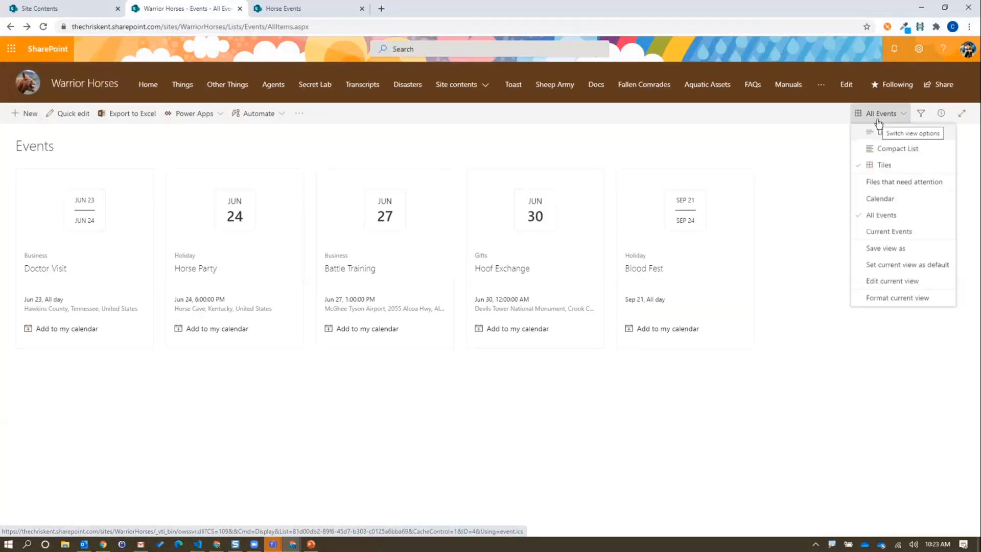
left_click(887, 301)
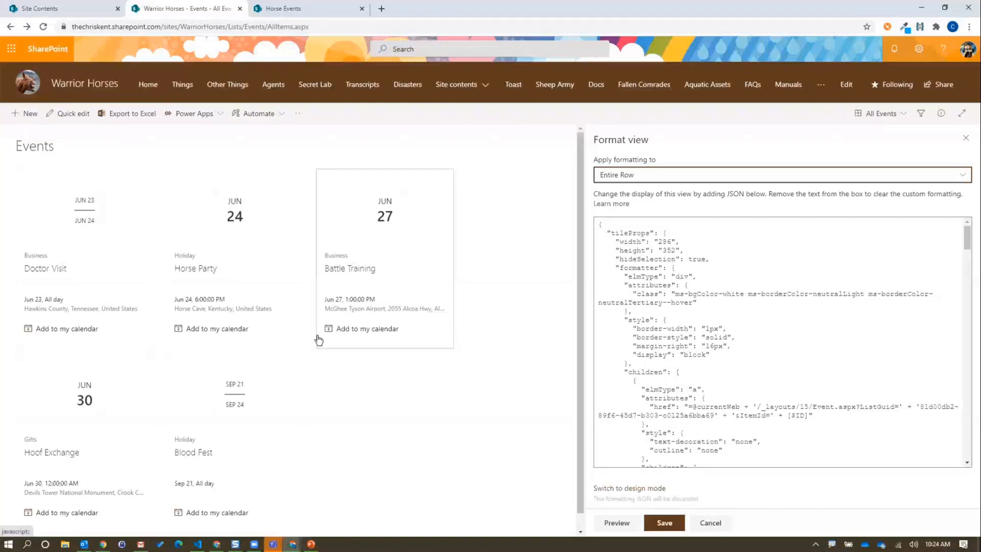
scroll(696, 284, "down", 3)
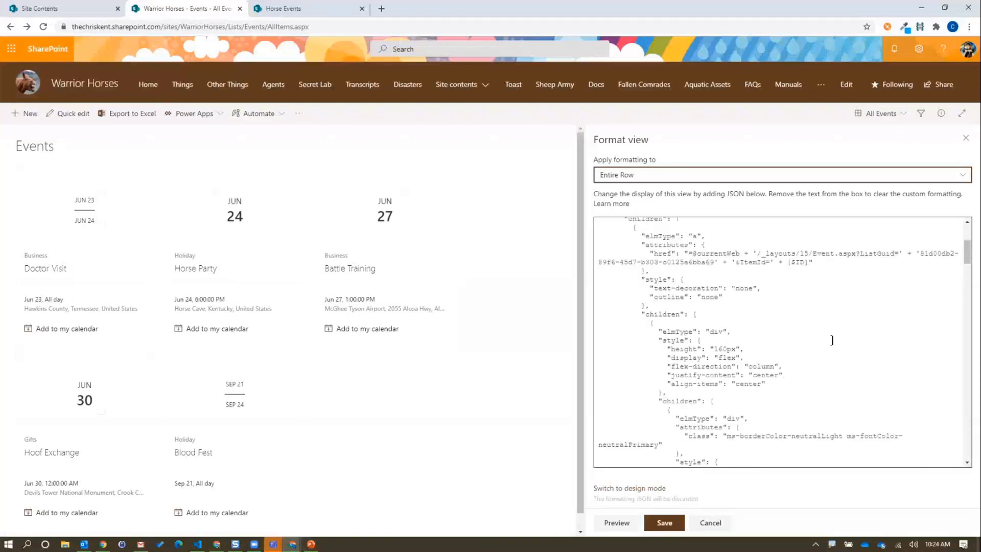
left_click(821, 263)
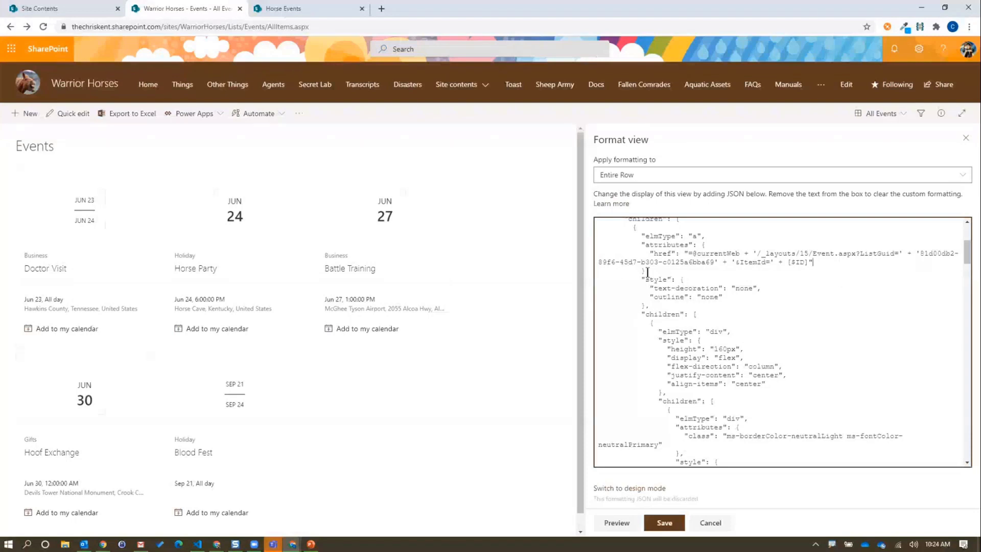
left_click(330, 15)
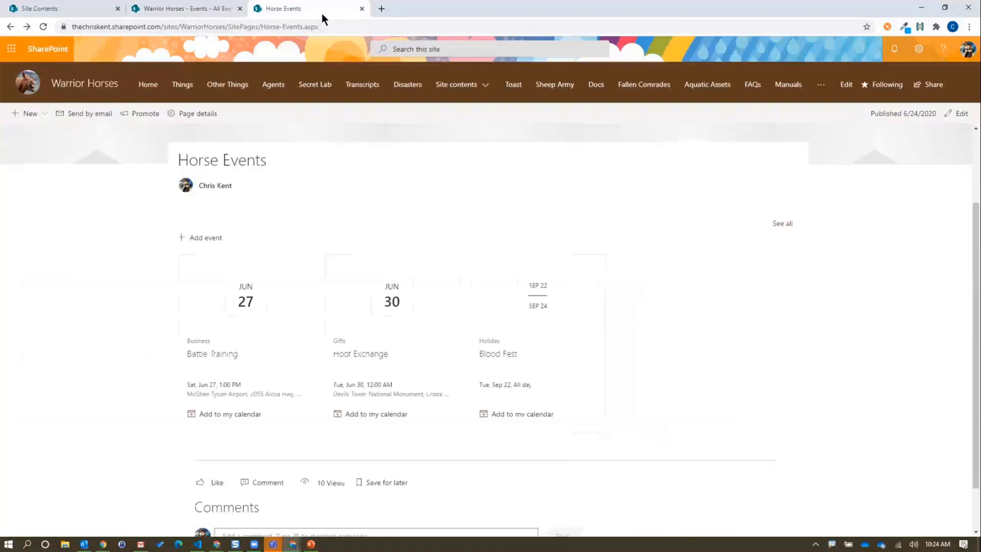
Open the Events list's settings from Site Contents.
left_click(215, 10)
left_click(51, 9)
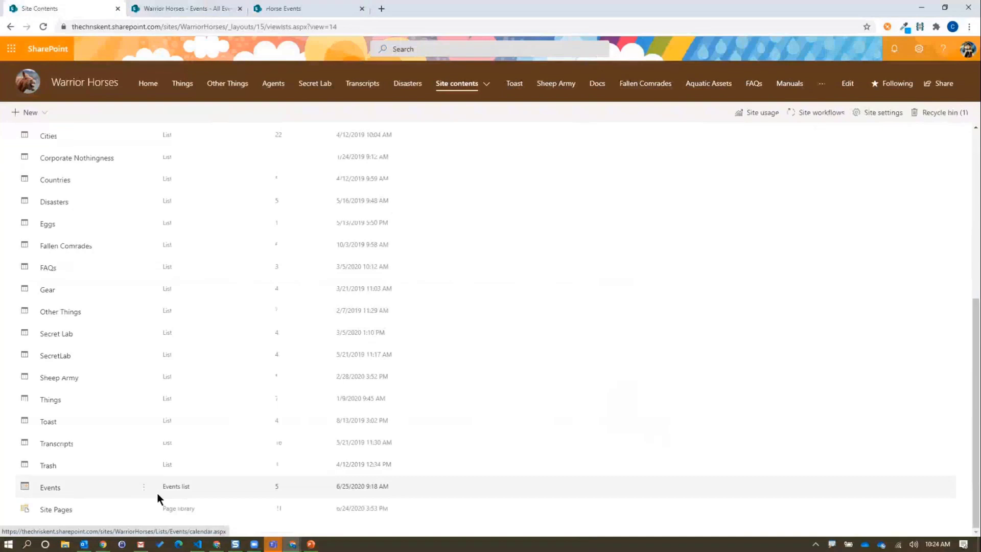
left_click(144, 486)
left_click(174, 452)
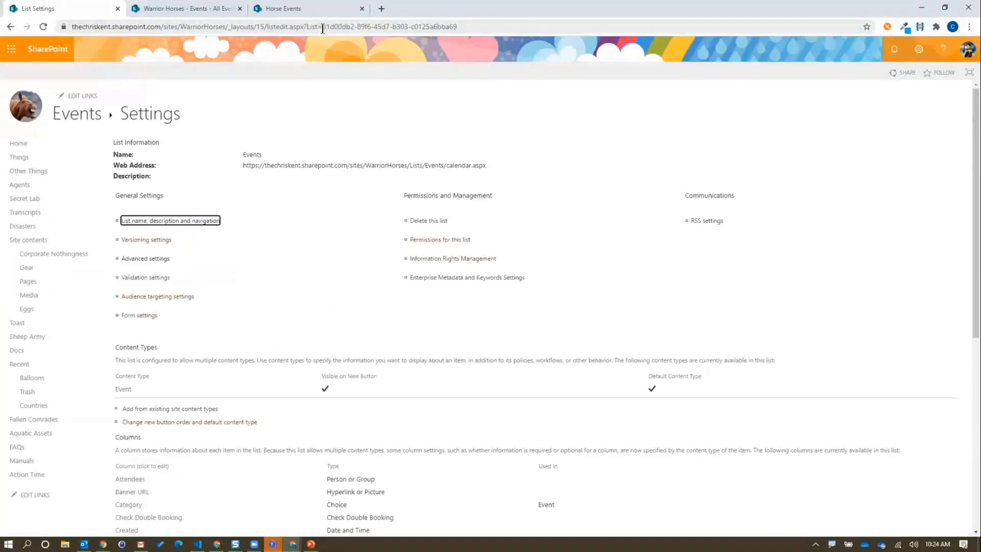
Select the list GUID in the settings page address, then go to the Horse Events page.
left_click_drag(322, 29, 462, 30)
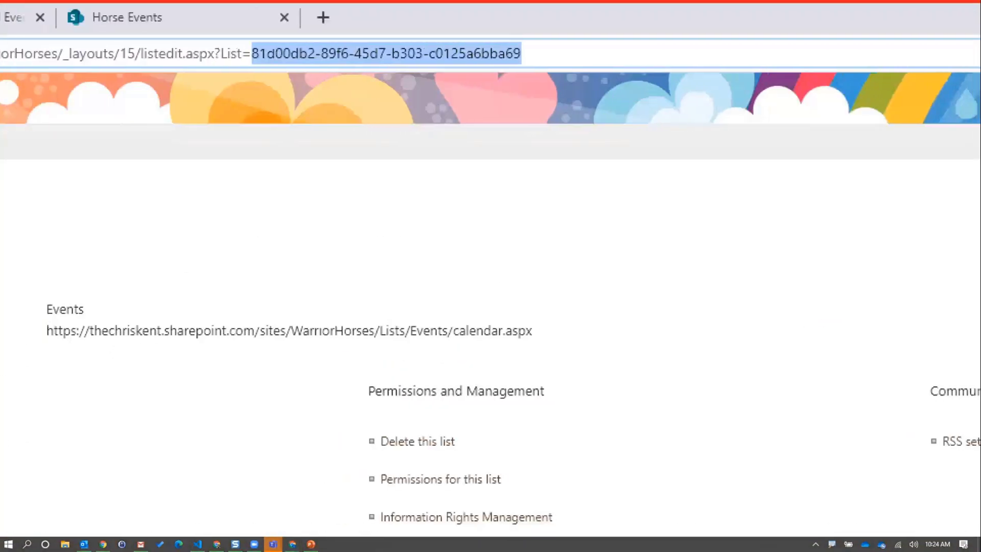
left_click(436, 12)
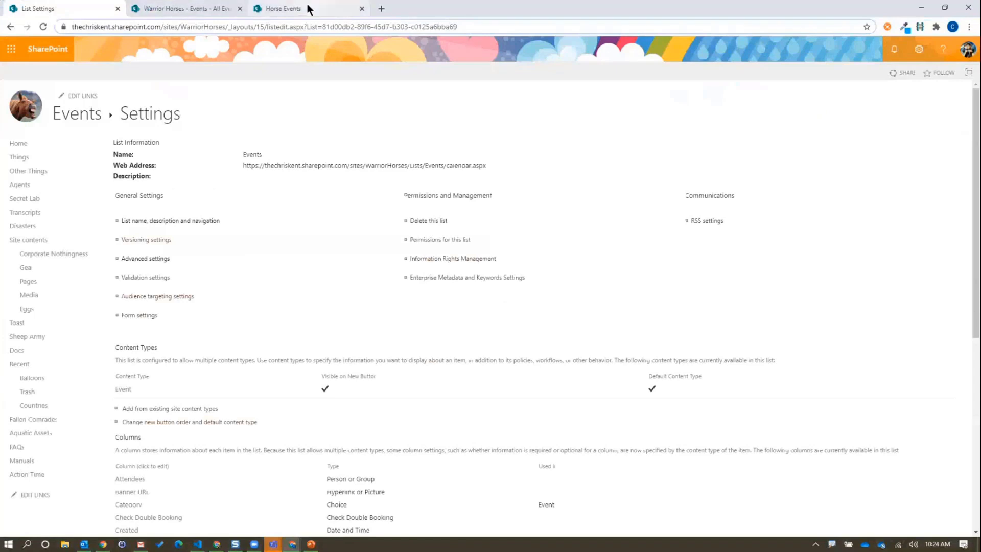
left_click(306, 9)
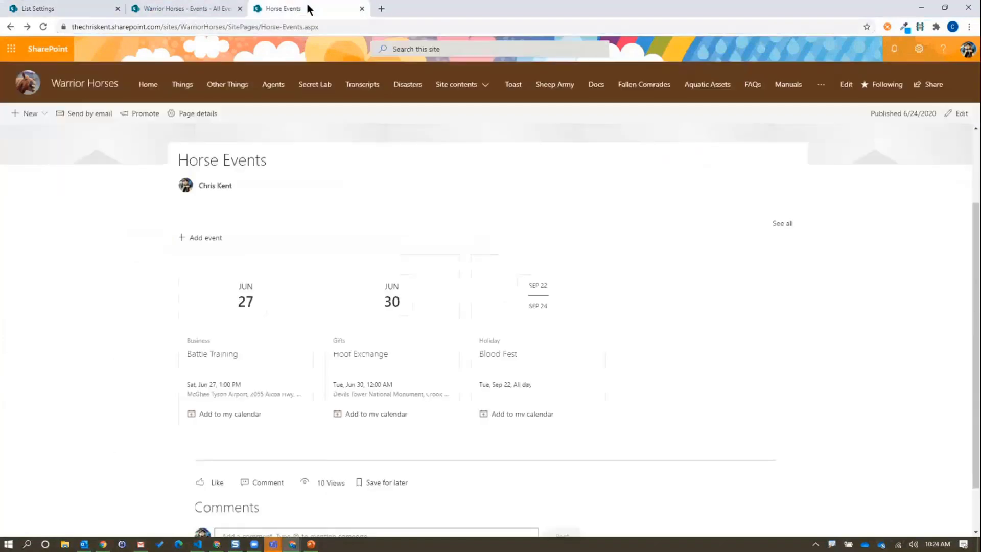
left_click(191, 11)
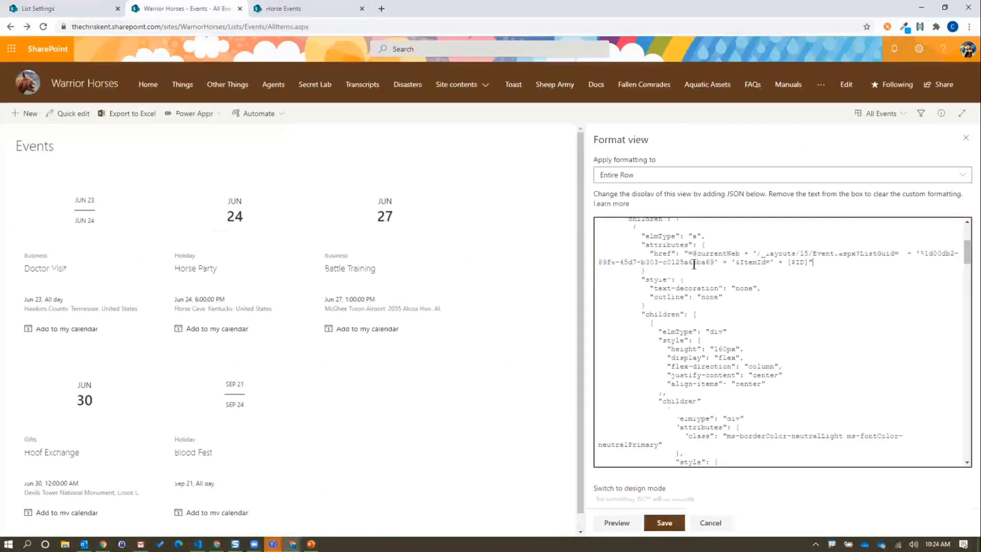
left_click_drag(713, 262, 599, 263)
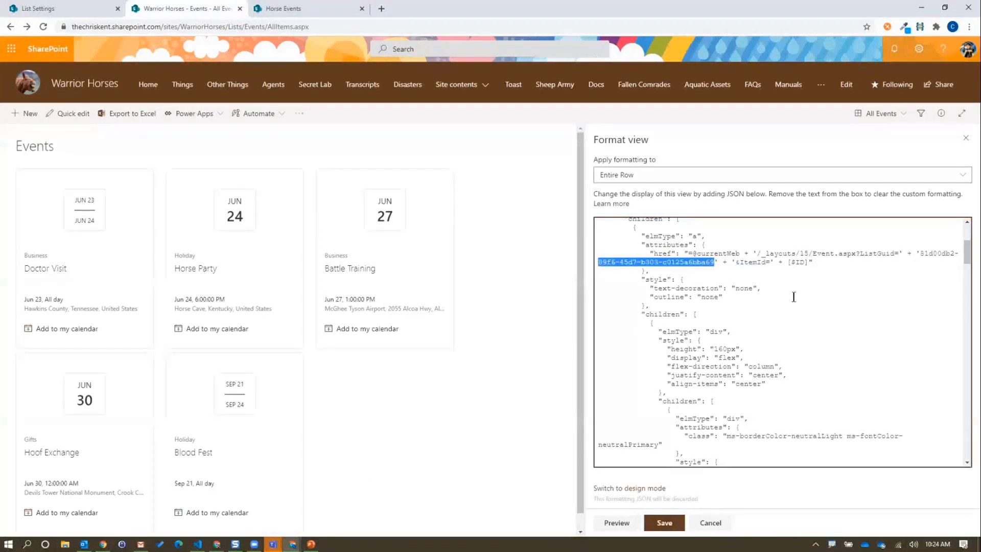
scroll(791, 301, "down", 10)
scroll(888, 321, "down", 10)
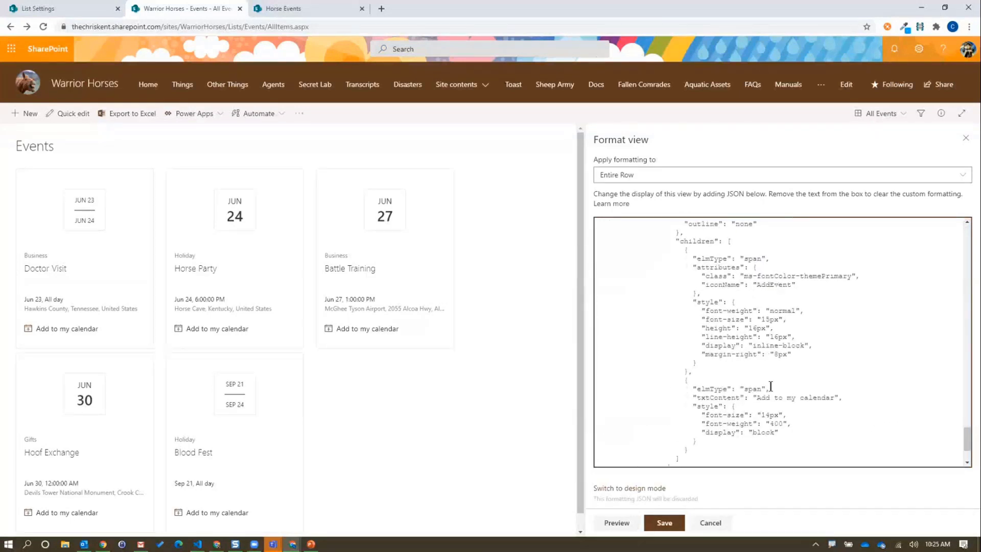
scroll(741, 309, "up", 3)
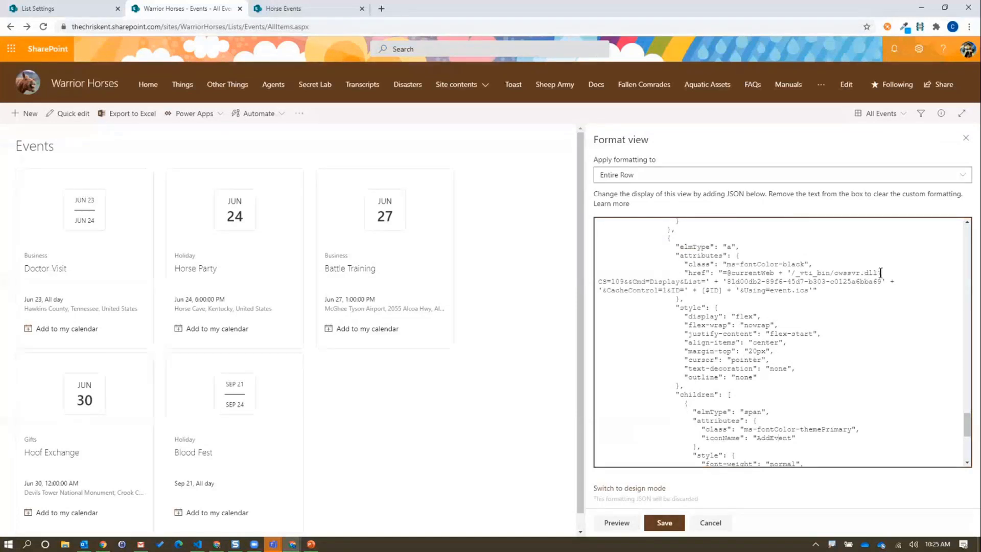
left_click_drag(883, 273, 791, 274)
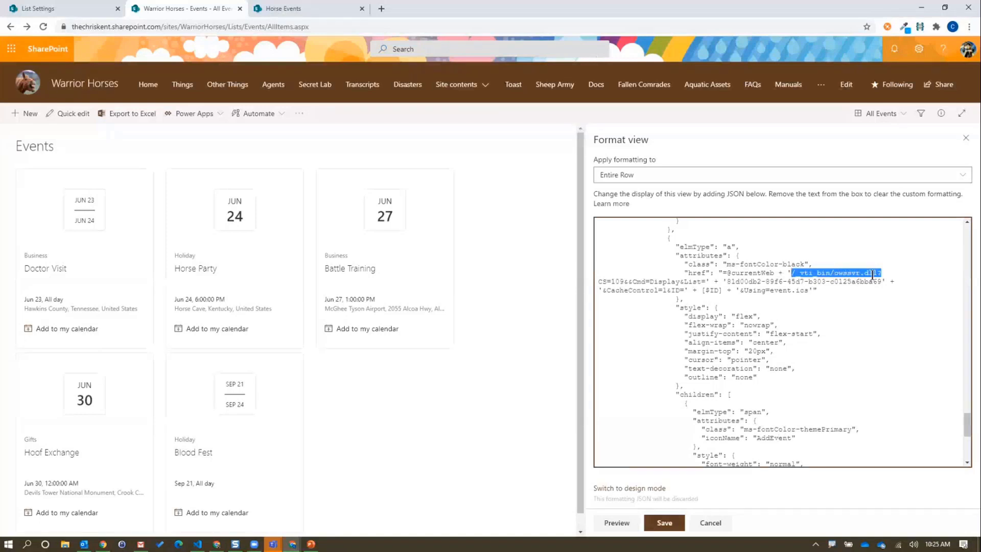
left_click(884, 280)
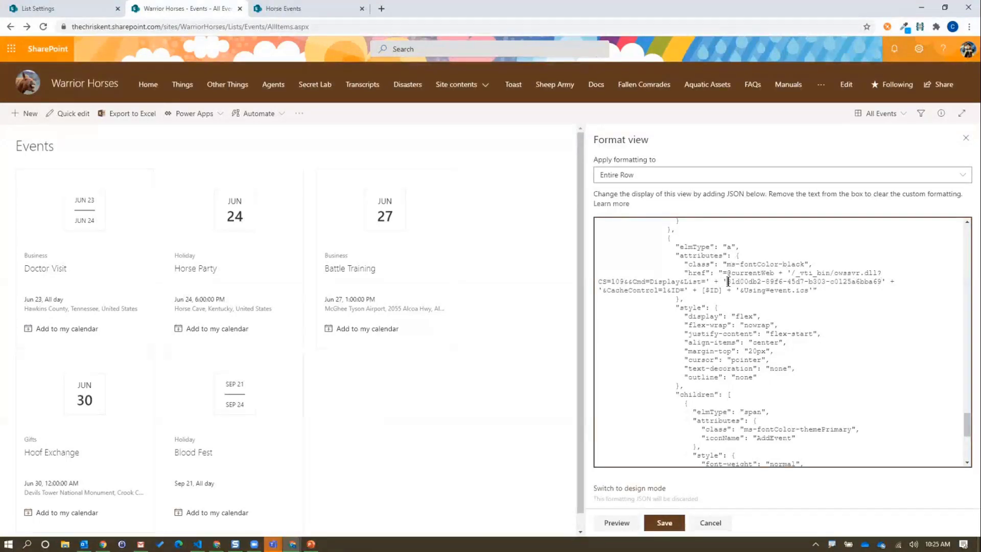
left_click_drag(728, 281, 880, 286)
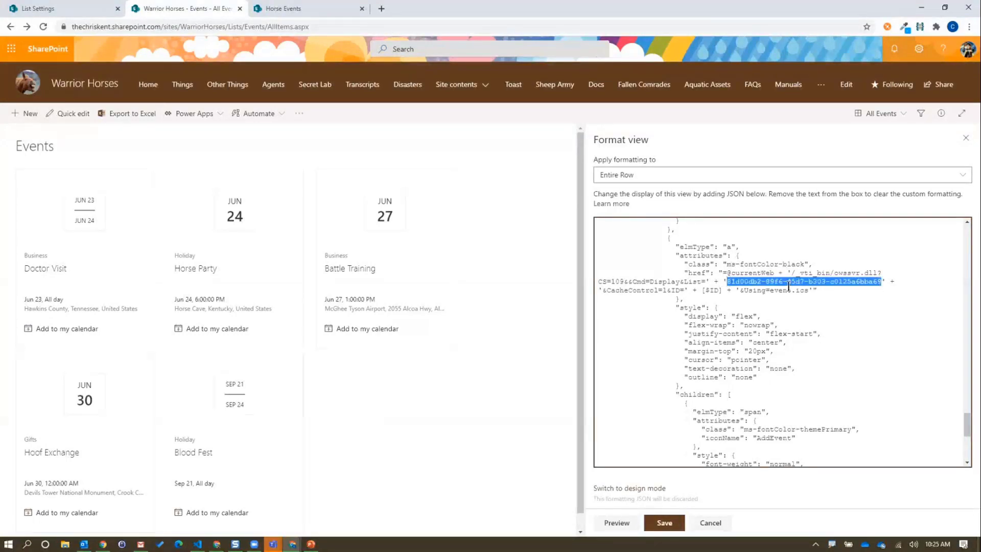
left_click(680, 282)
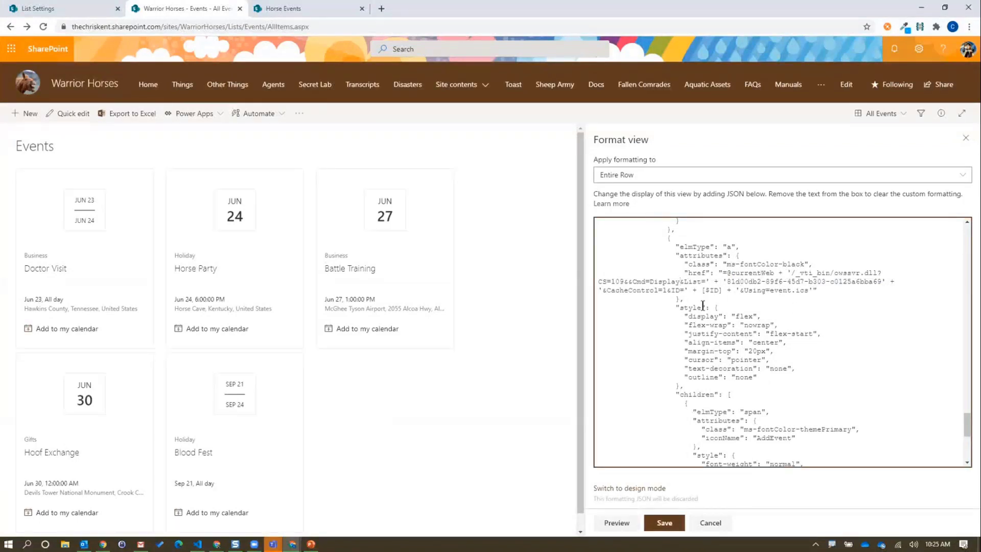
Change the category class from ms-fontColor-neutralSecondary to ms-fontColor-red and preview the red labels.
scroll(812, 348, "up", 10)
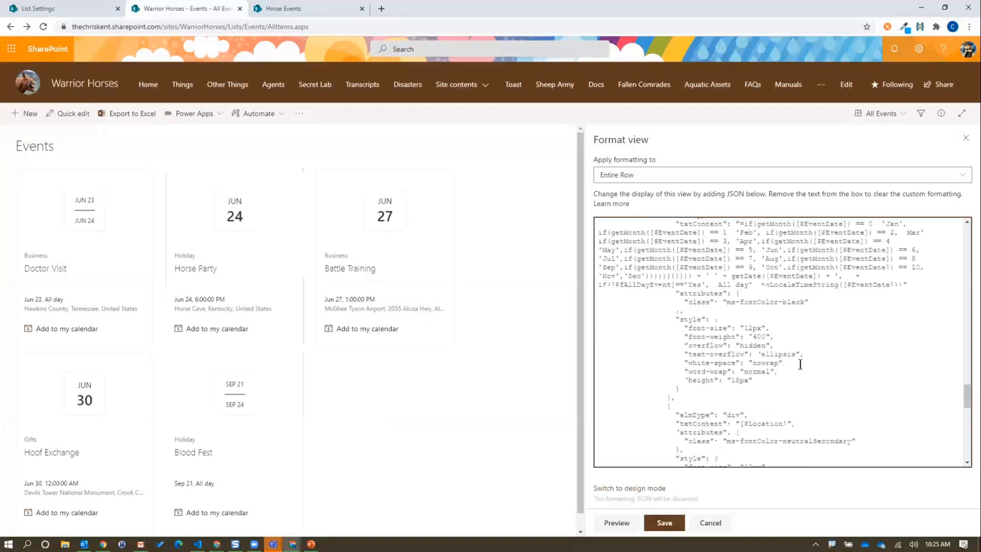
scroll(818, 362, "up", 4)
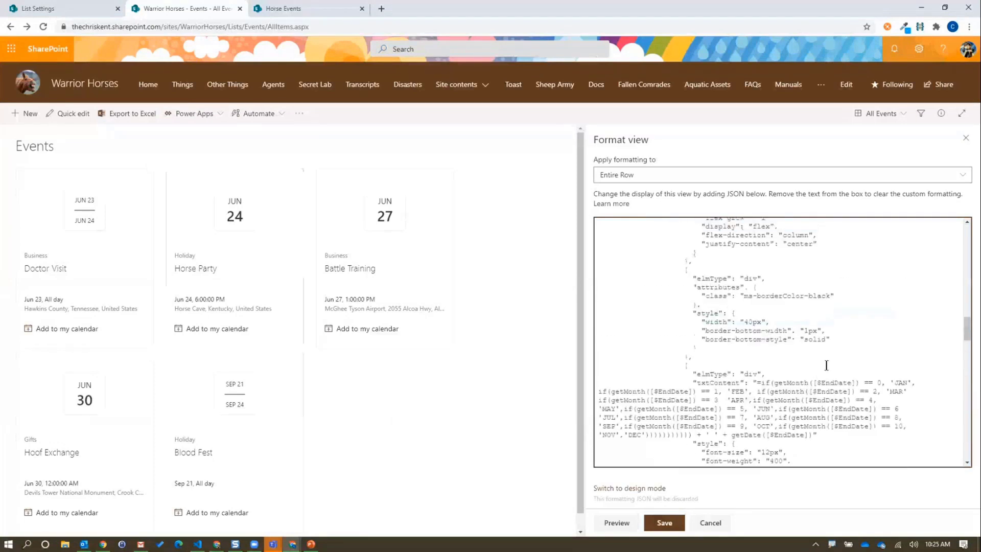
scroll(826, 365, "up", 6)
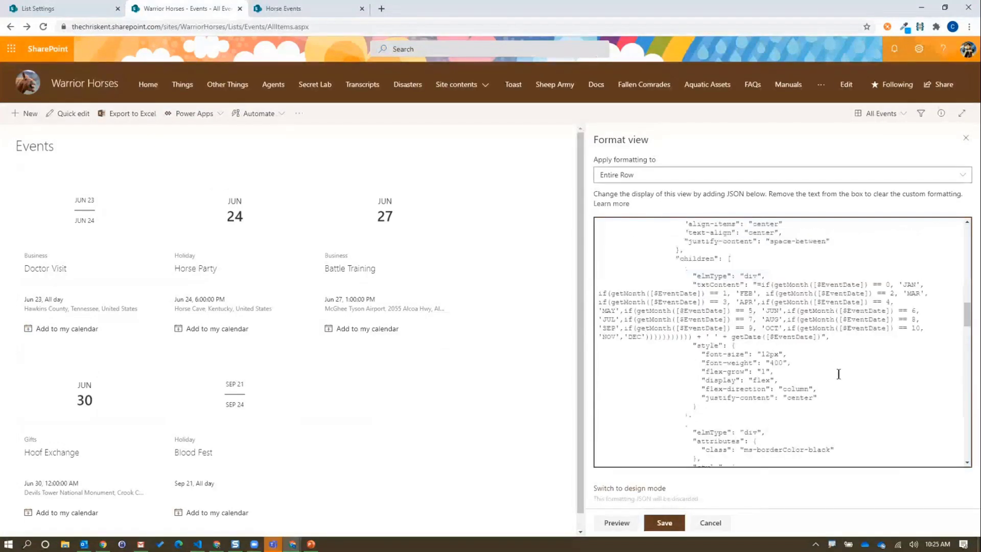
scroll(838, 374, "down", 10)
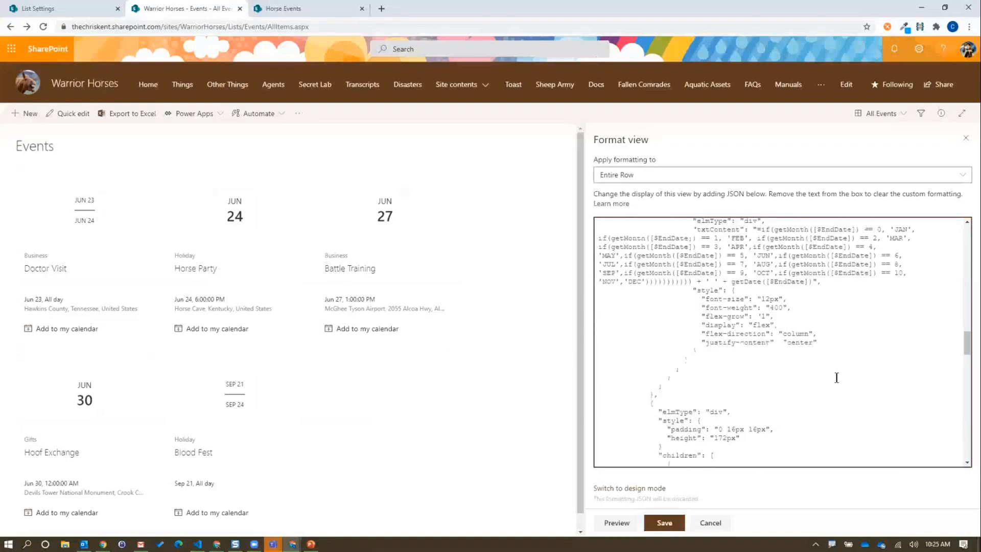
left_click(739, 336)
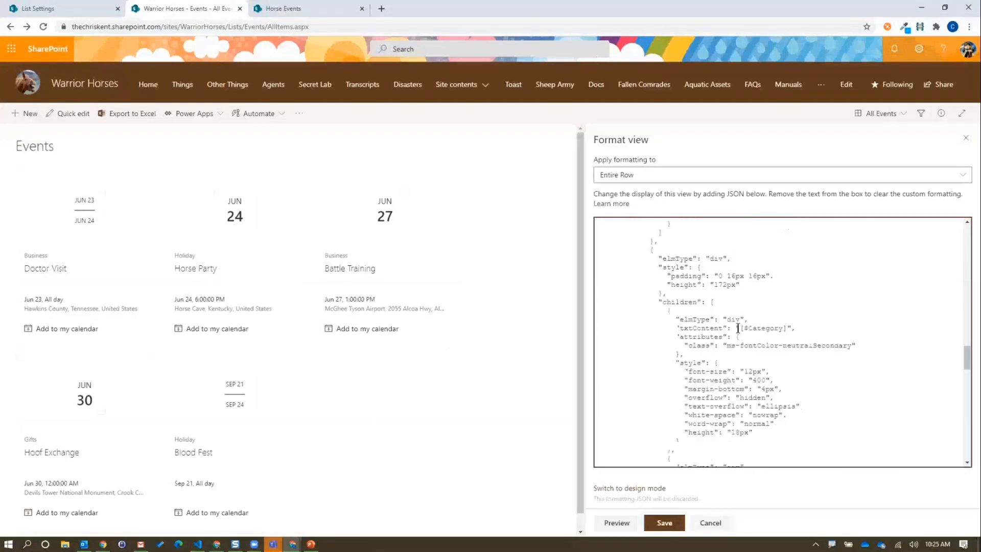
left_click(854, 346)
key("Left")
type("ms-font")
key("BackSpace")
key("BackSpace")
key("BackSpace")
key("BackSpace")
key("BackSpace")
key("BackSpace")
key("BackSpace")
key("BackSpace")
key("BackSpace")
key("BackSpace")
key("BackSpace")
key("BackSpace")
key("BackSpace")
key("BackSpace")
key("BackSpace")
key("BackSpace")
key("BackSpace")
key("BackSpace")
key("BackSpace")
key("BackSpace")
type("red")
left_click(609, 525)
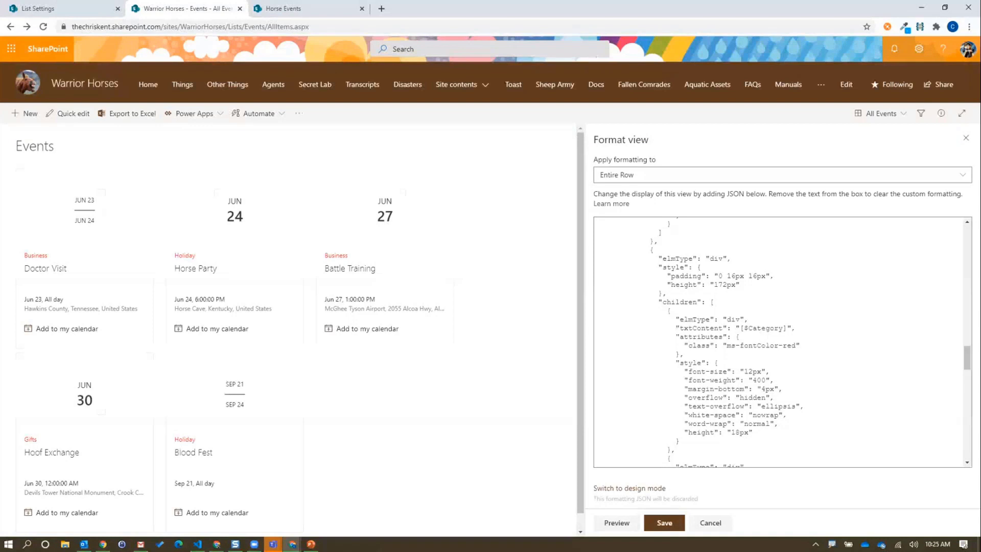
Replace the Format view JSON with the full card JSON from VS Code and preview it.
key("alt+Tab")
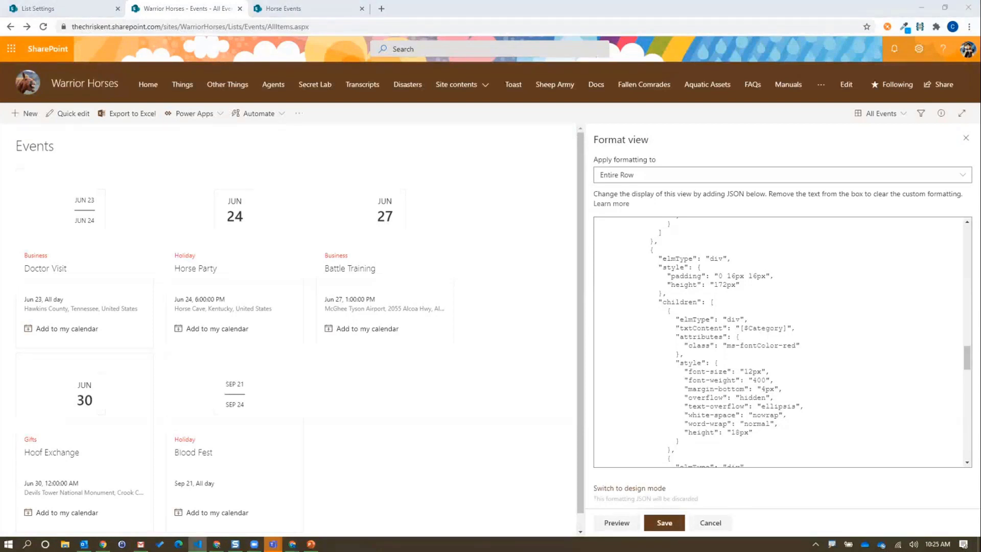
left_click(802, 300)
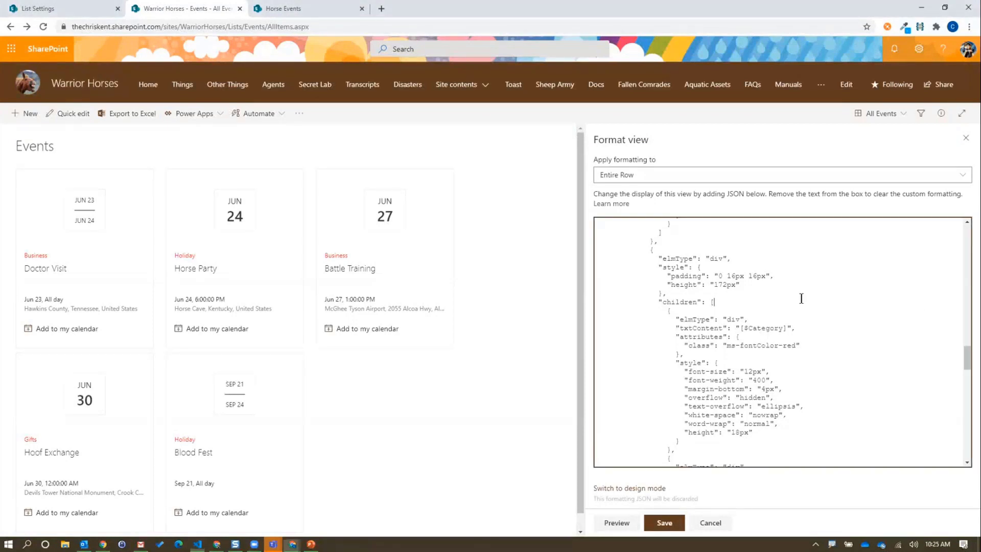
key("ctrl+a")
key("ctrl+v")
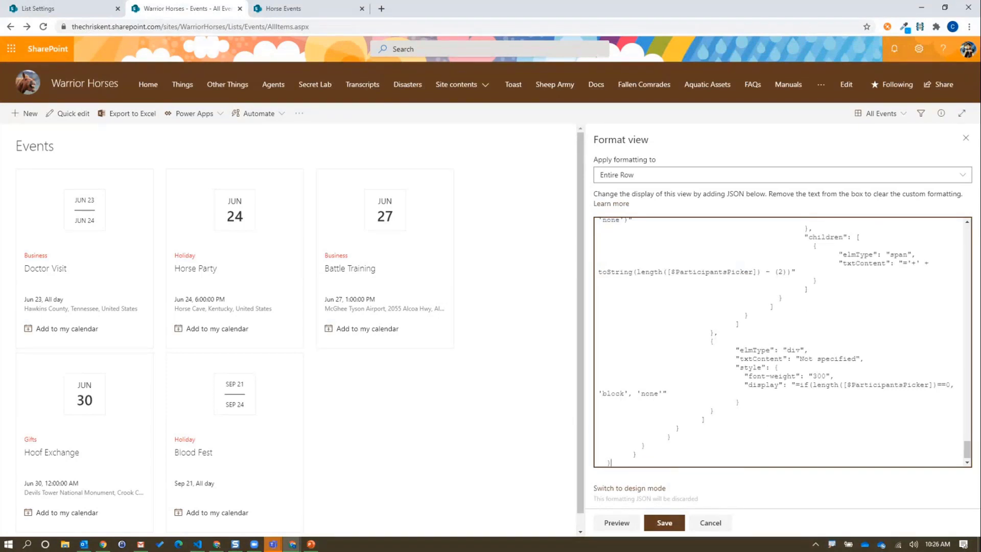
key("alt+Tab")
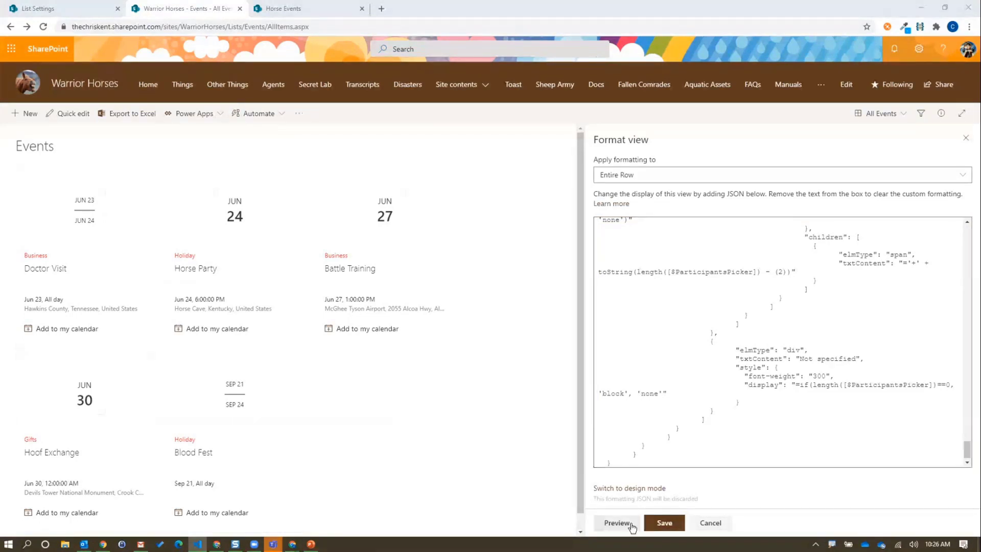
left_click(607, 526)
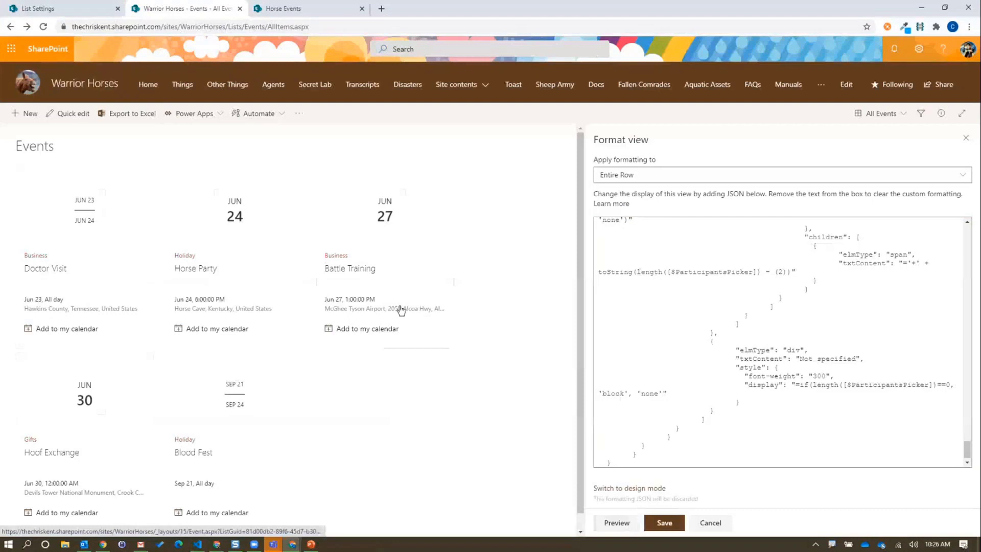
mouse_move(400, 310)
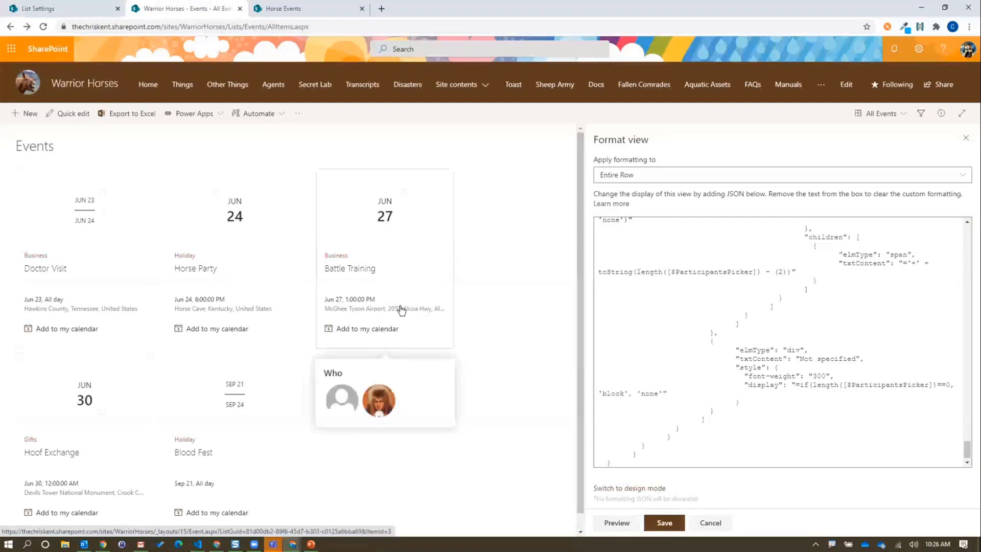
left_click(322, 9)
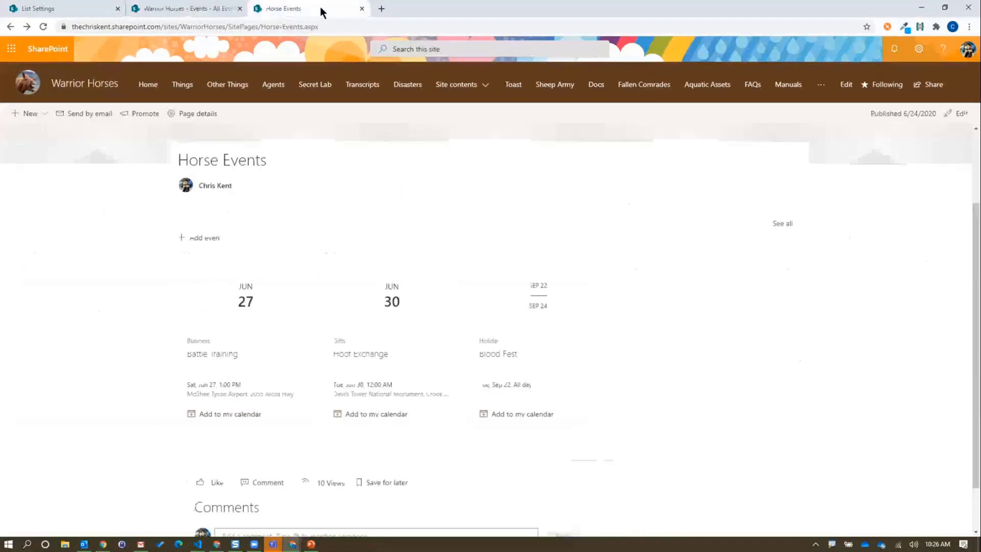
left_click(179, 9)
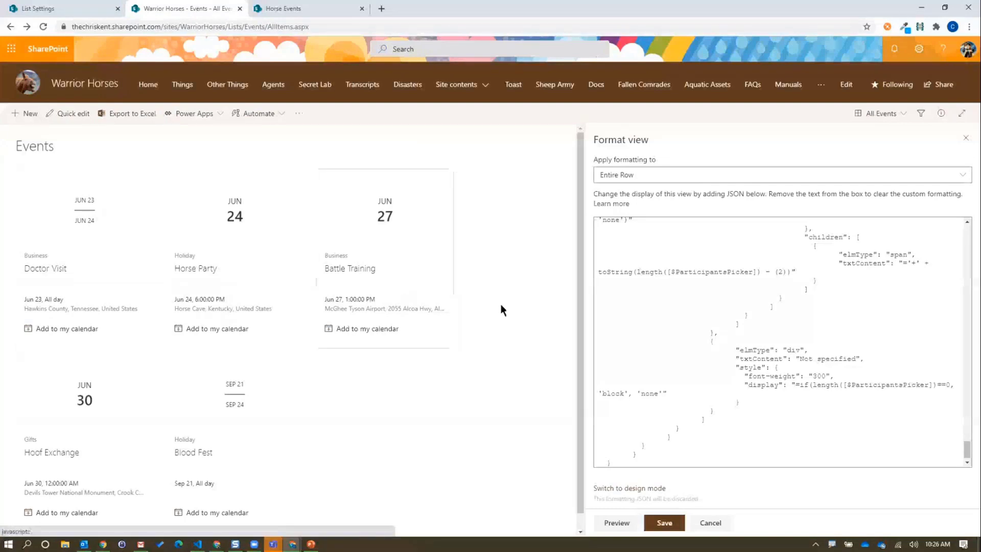
mouse_move(447, 268)
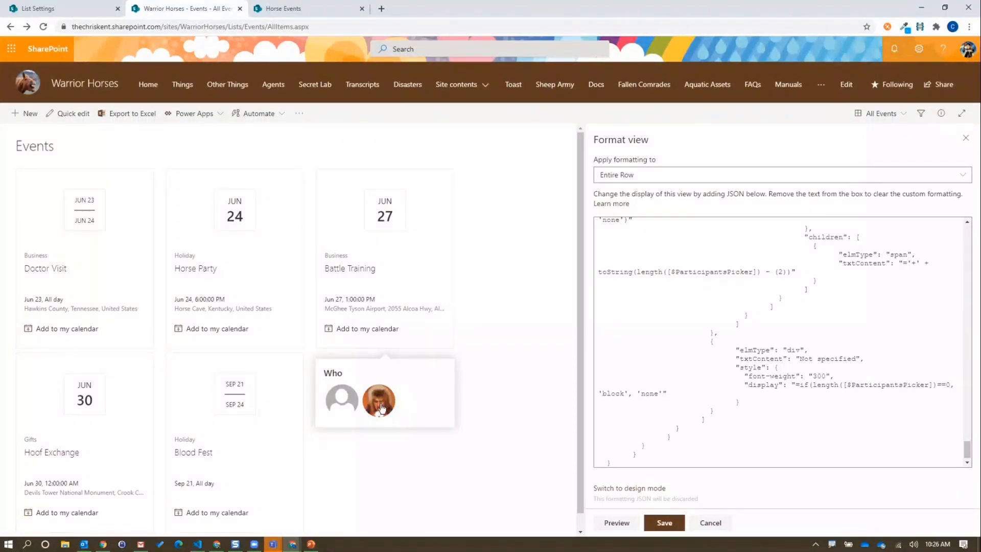
mouse_move(381, 407)
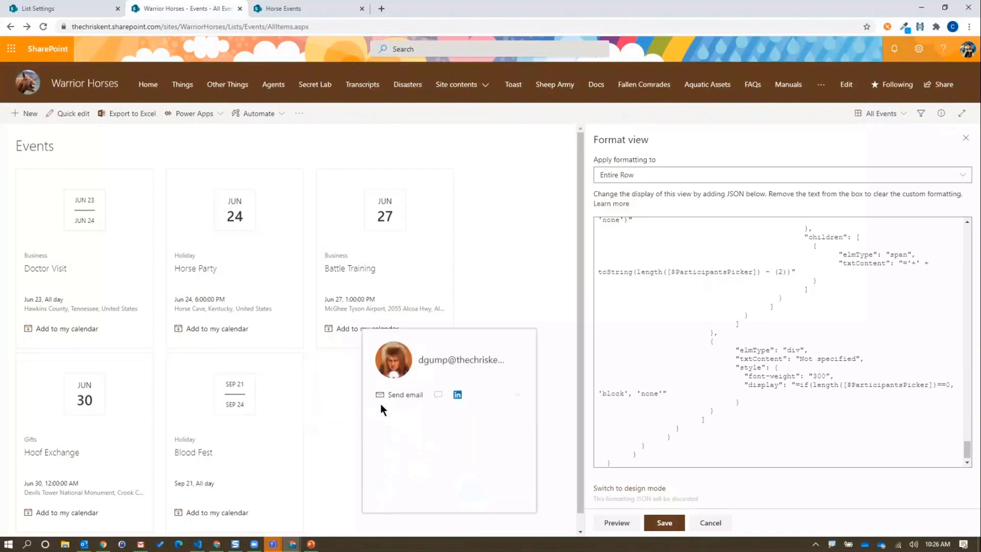
mouse_move(412, 274)
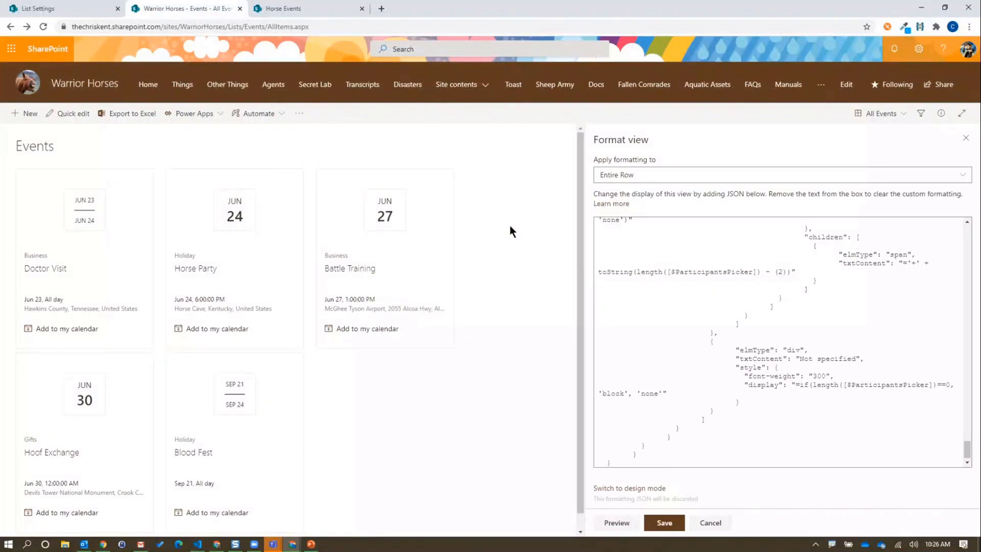
scroll(811, 361, "up", 5)
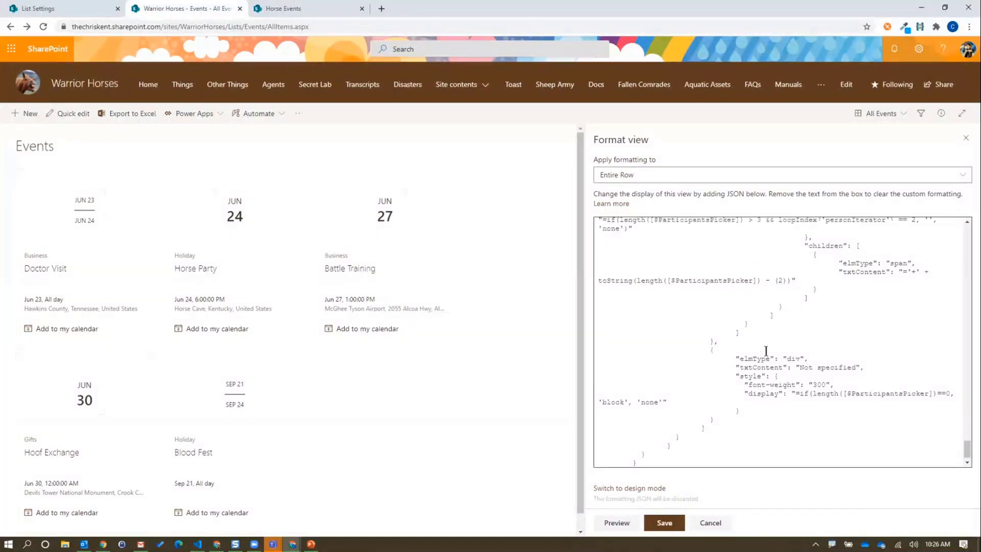
scroll(812, 362, "up", 10)
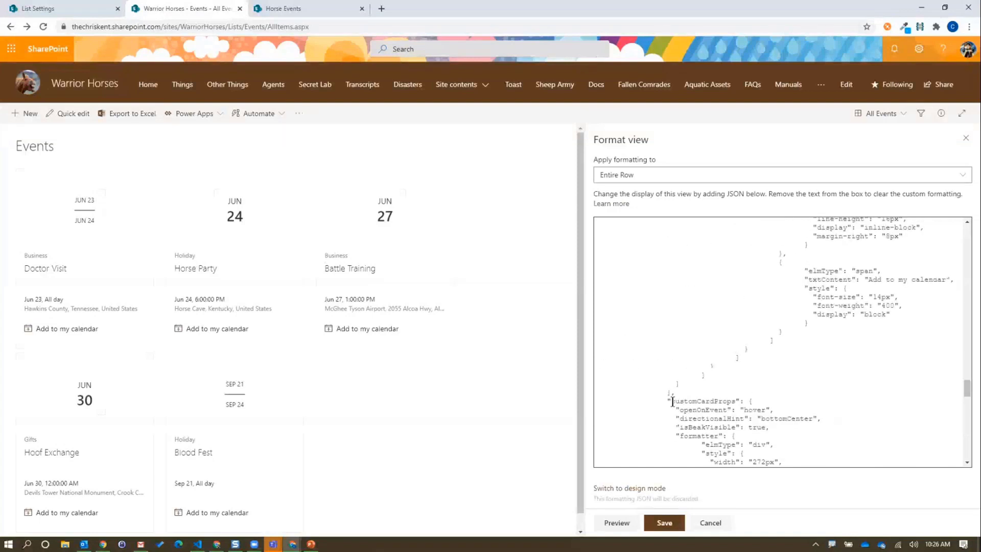
left_click_drag(670, 401, 735, 401)
scroll(735, 401, "down", 5)
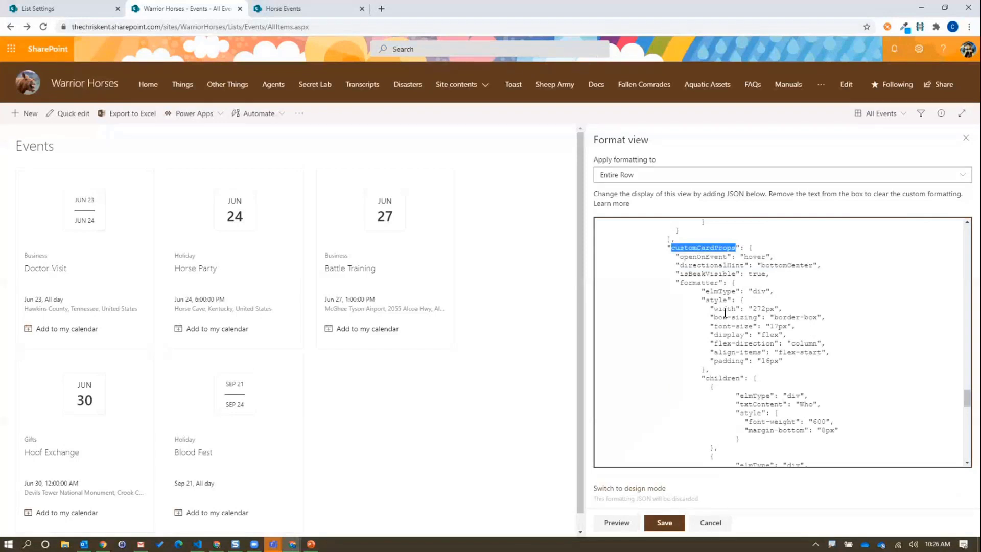
left_click(783, 275)
left_click_drag(783, 274, 676, 257)
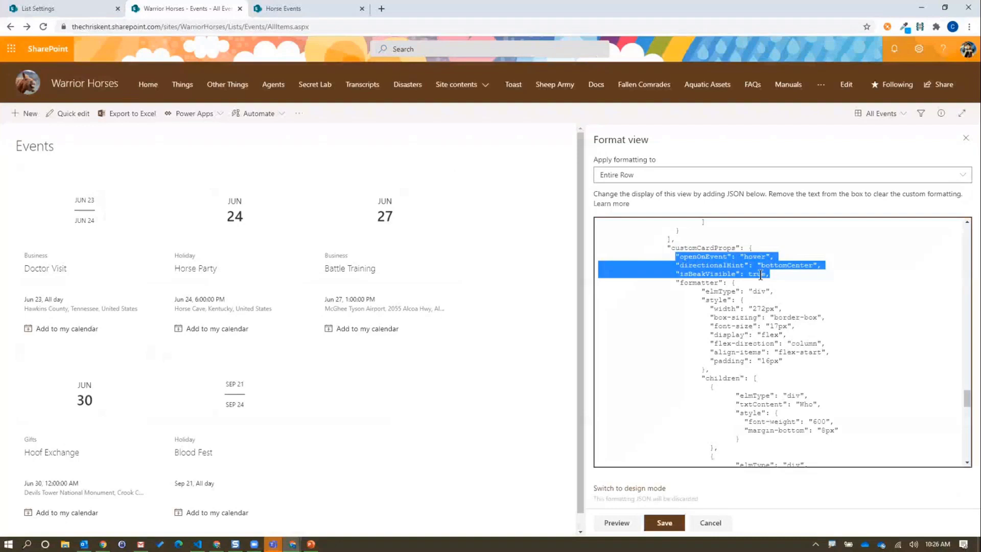
left_click(731, 281)
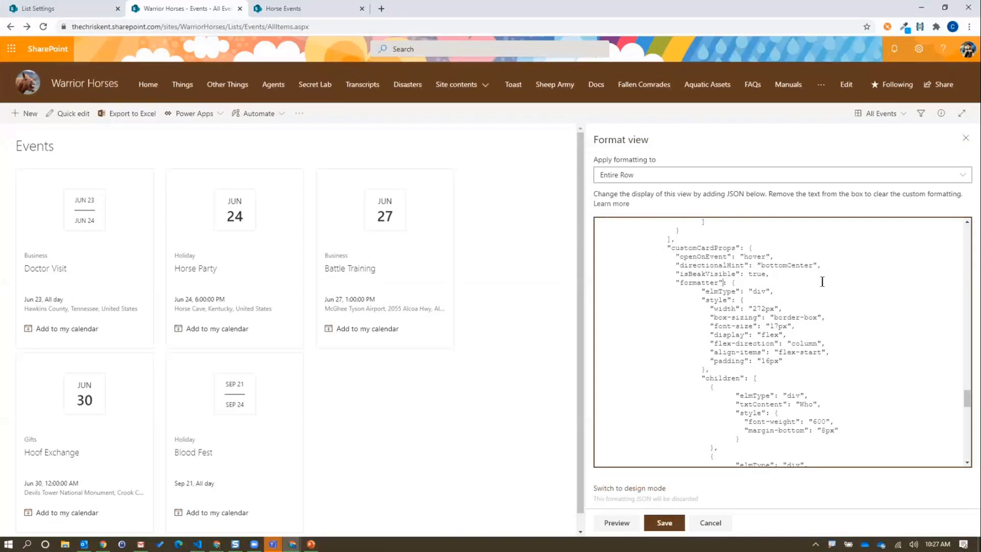
scroll(822, 281, "up", 4)
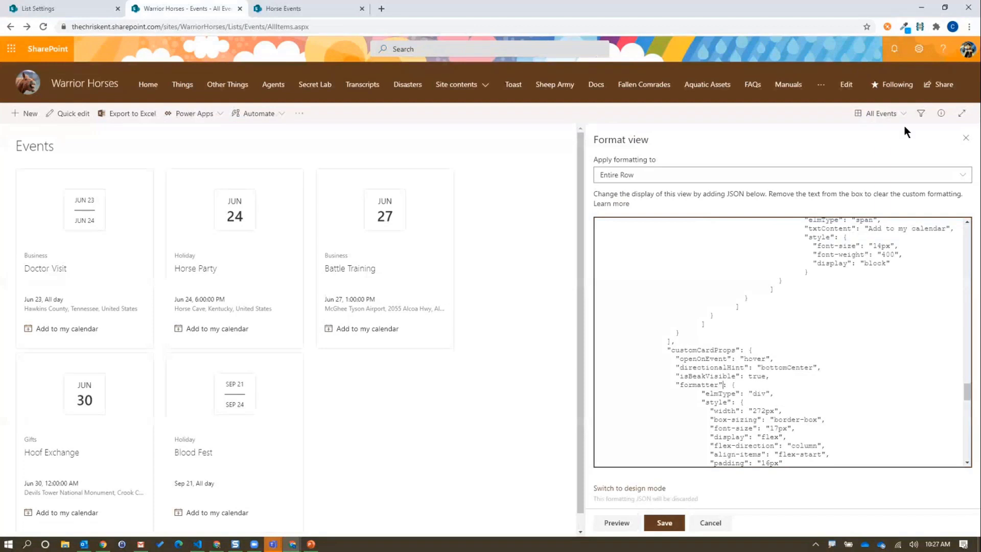
Switch All Events to the List layout and select the existing formatting JSON for replacement.
left_click(880, 114)
left_click(880, 132)
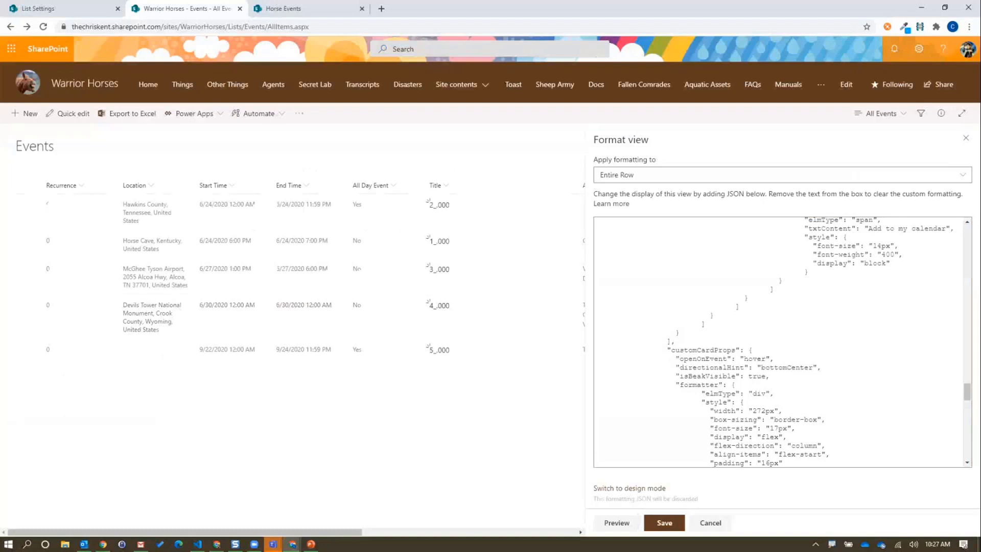
key("alt+Tab")
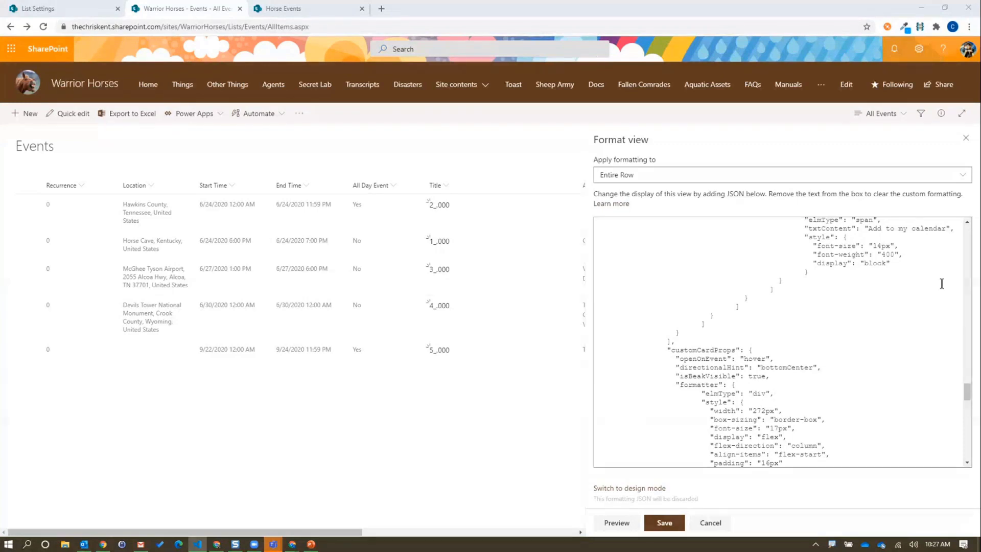
left_click(831, 315)
key("ctrl+a")
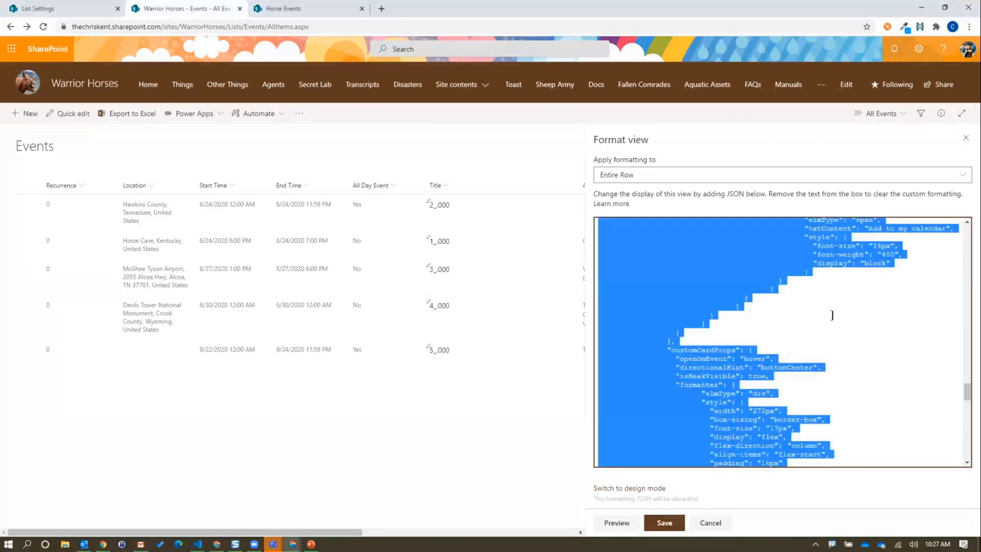
Paste and preview the list-style JSON, then view the cards in Tiles and List layouts.
key("ctrl+v")
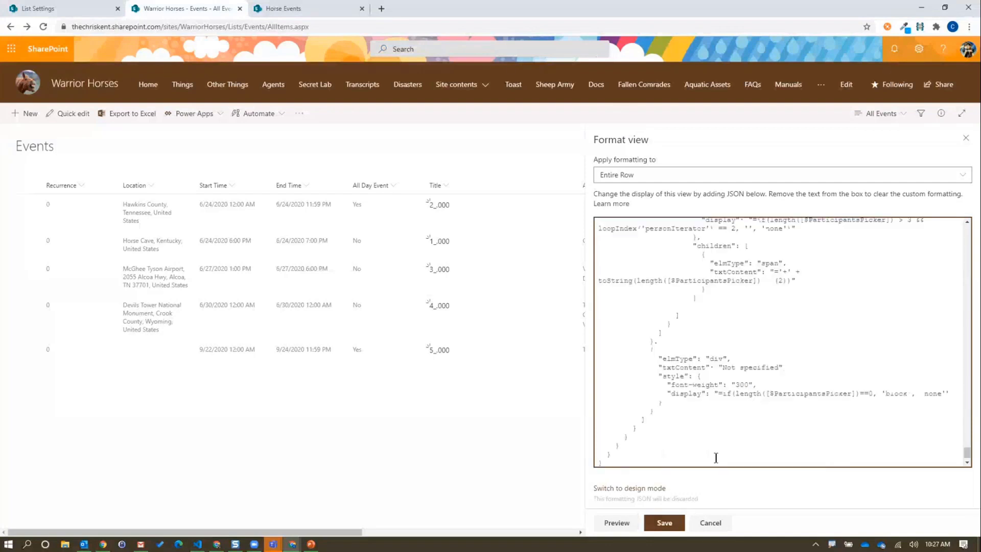
left_click(629, 523)
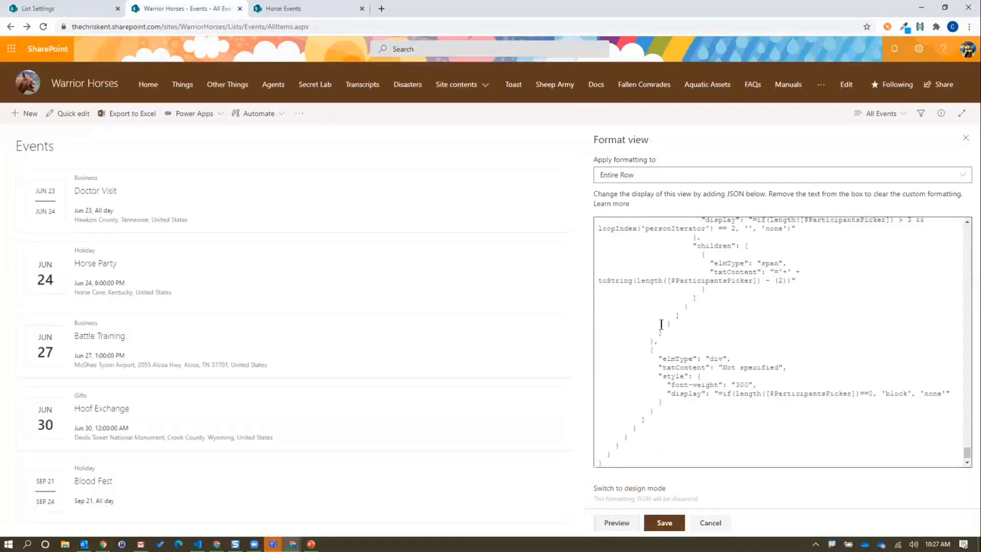
left_click(882, 115)
left_click(889, 175)
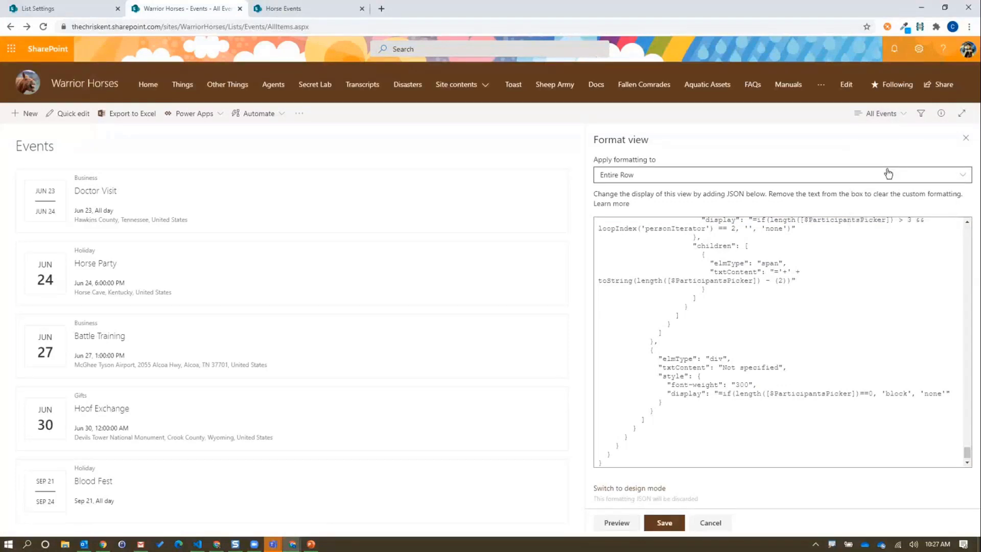
left_click(894, 117)
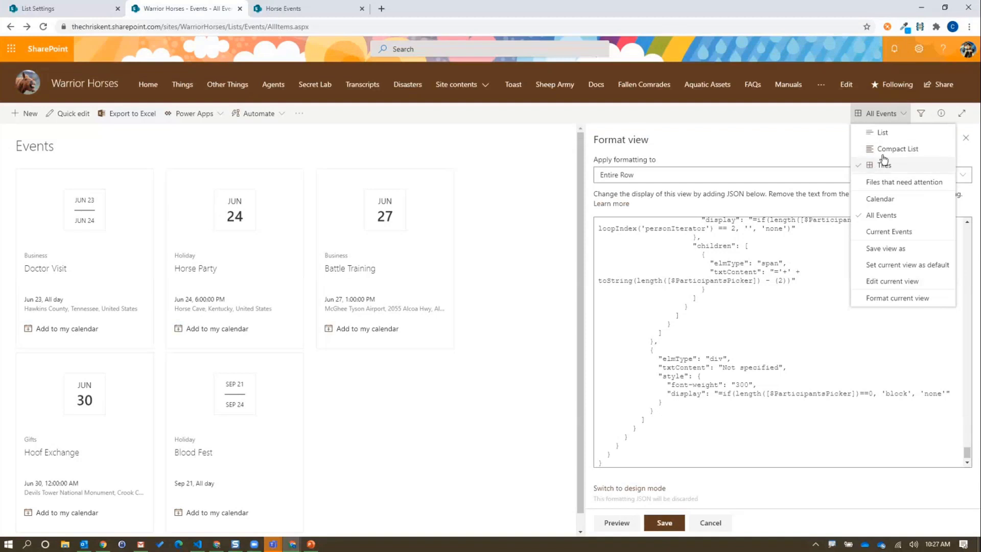
left_click(884, 136)
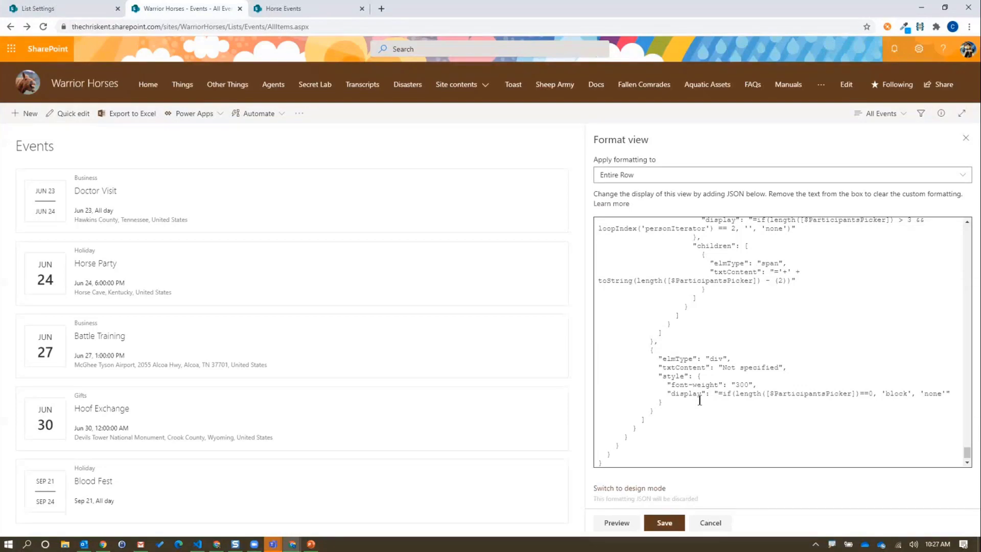
Present the Events List slide (slide 2) in PowerPoint, then go back to SharePoint.
left_click(312, 545)
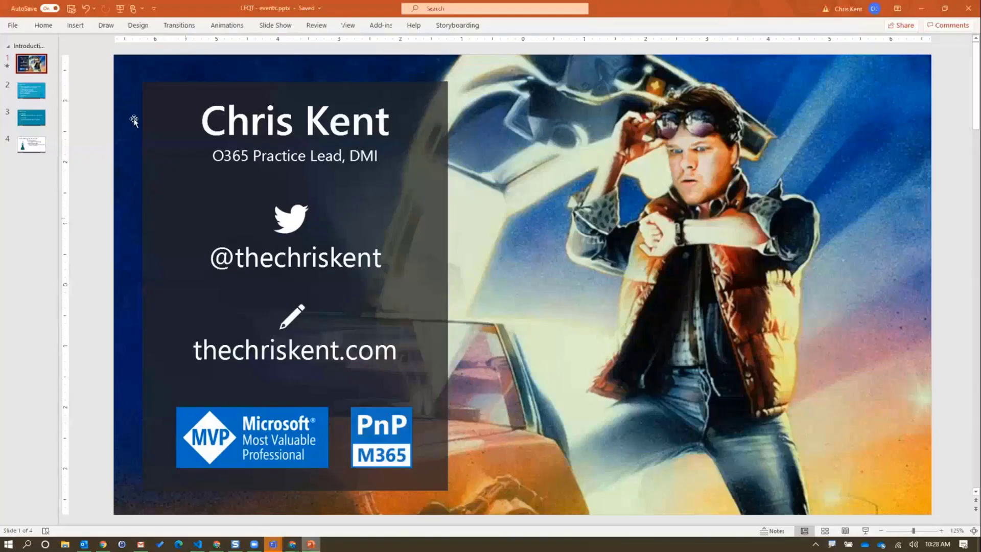
left_click(31, 90)
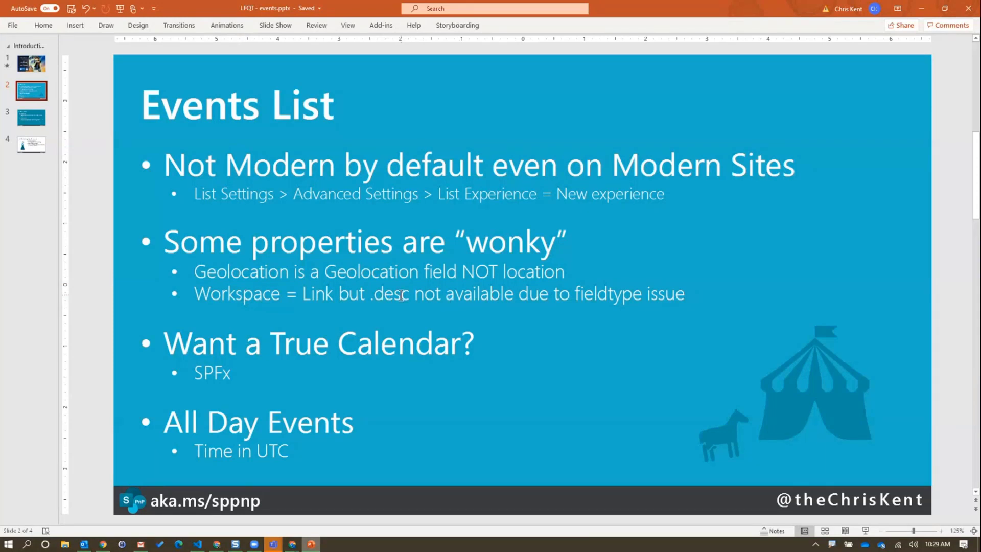
scroll(357, 307, "down", 1)
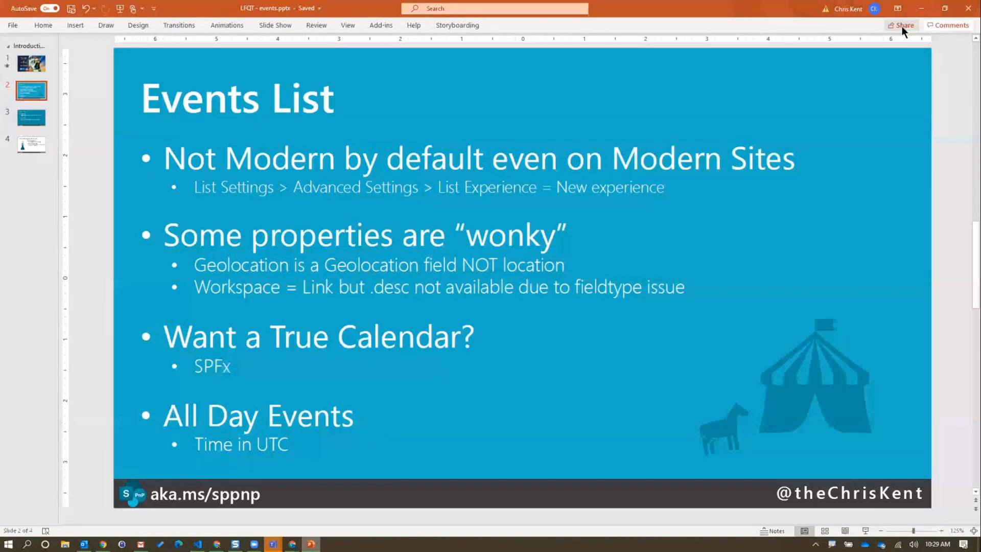
key("alt+Tab")
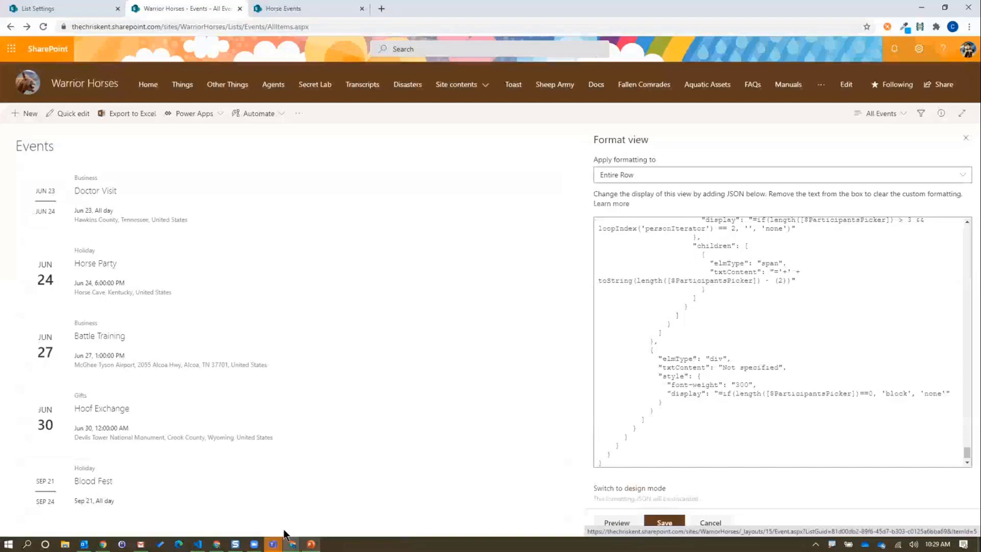
Bring PowerPoint back up on the Events List slide.
left_click(306, 544)
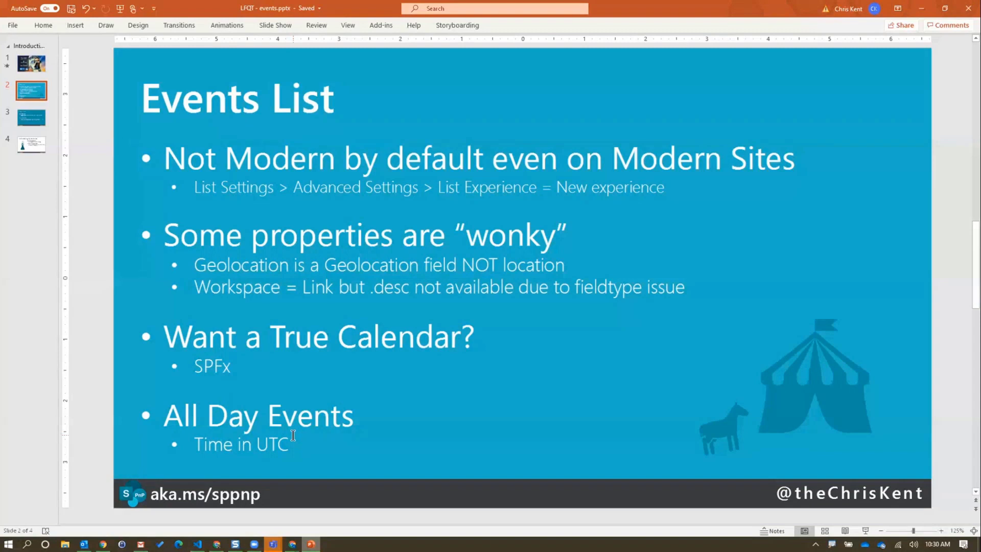
Show slide 3, Events Links, highlighting parts of its Events Page and ICS Download formulas.
left_click(27, 123)
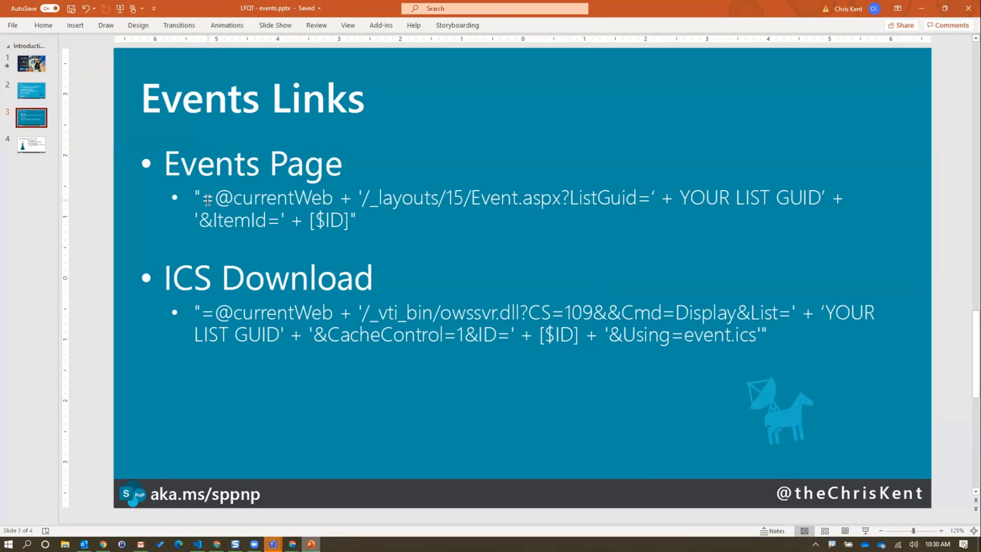
left_click_drag(364, 199, 634, 203)
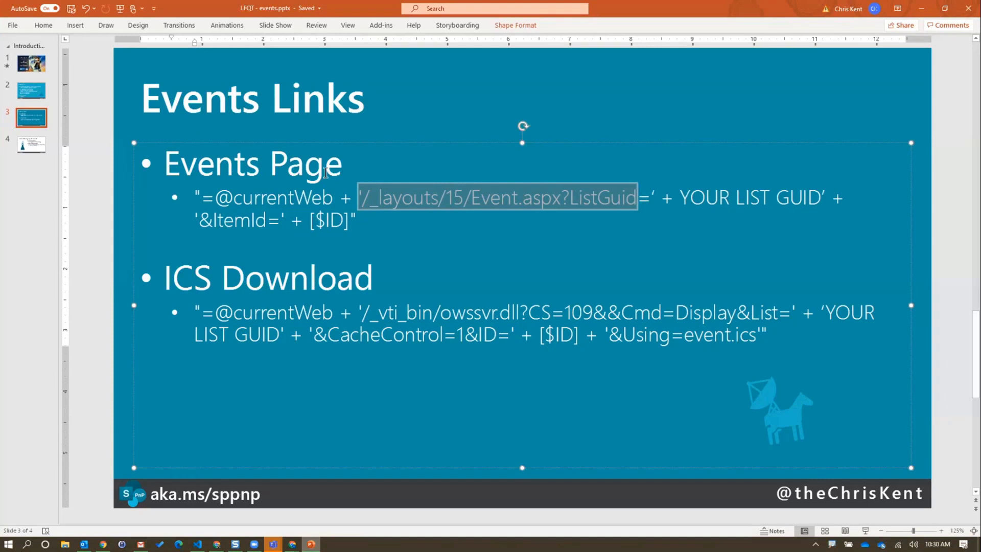
left_click_drag(336, 308, 215, 312)
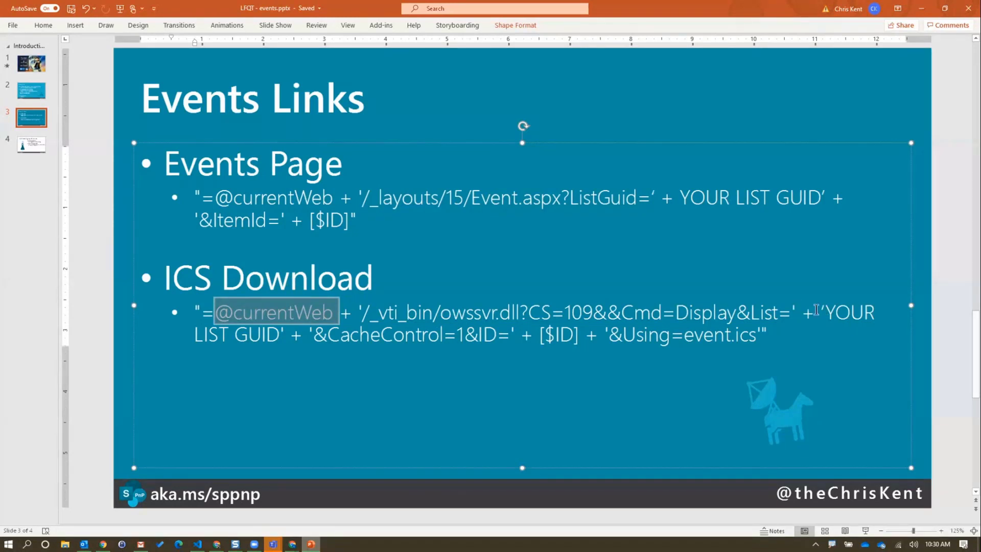
left_click_drag(250, 320, 256, 334)
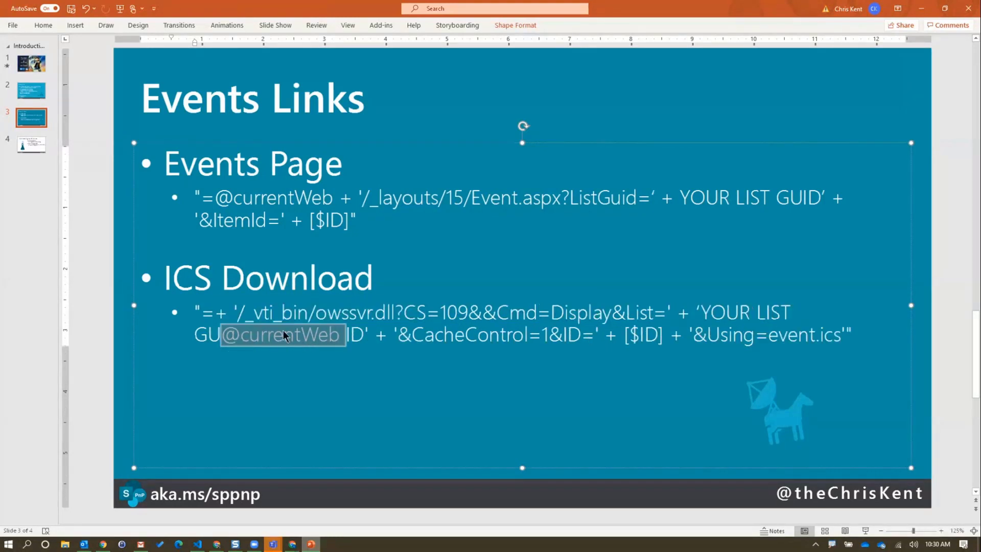
key("ctrl+z")
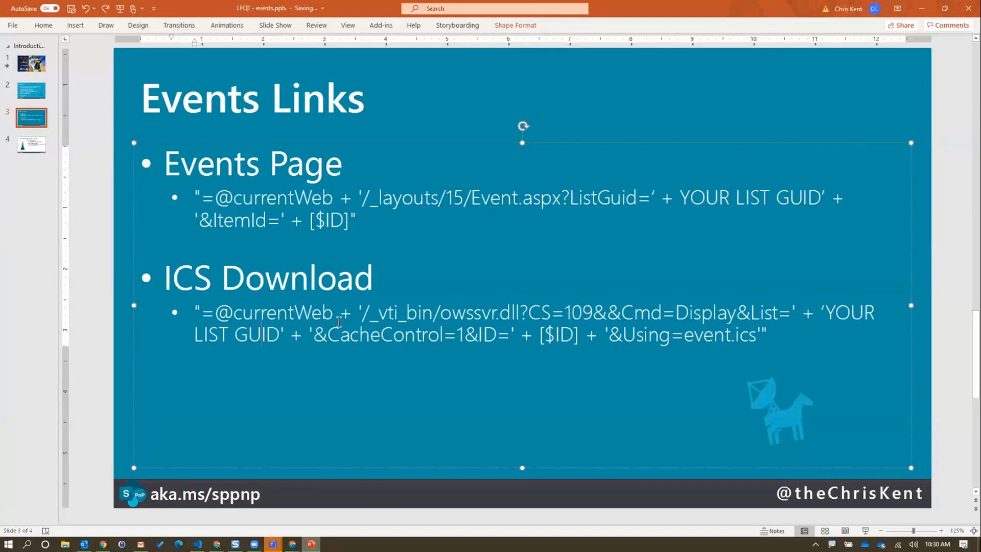
Go to slide 4, List Formatting Tip Resources.
left_click(31, 144)
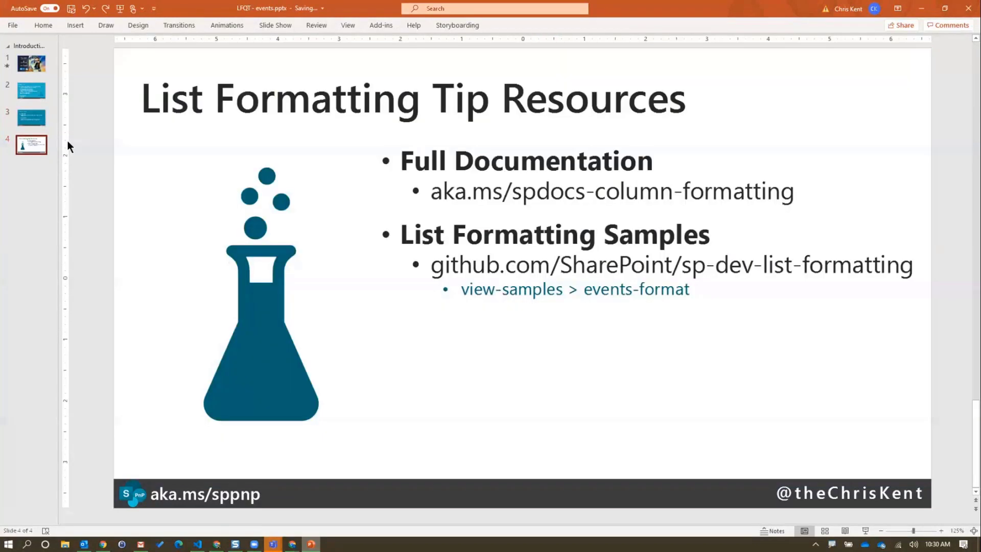